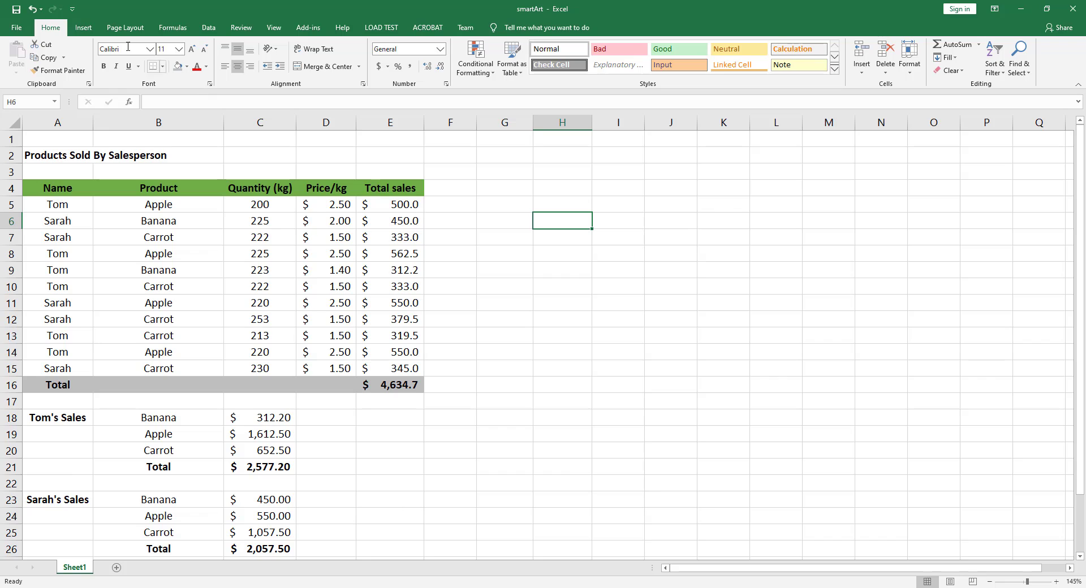
- Open the SmartArt graphic chooser and browse its Process, Cycle, Hierarchy, Relationship and List categories
click(83, 28)
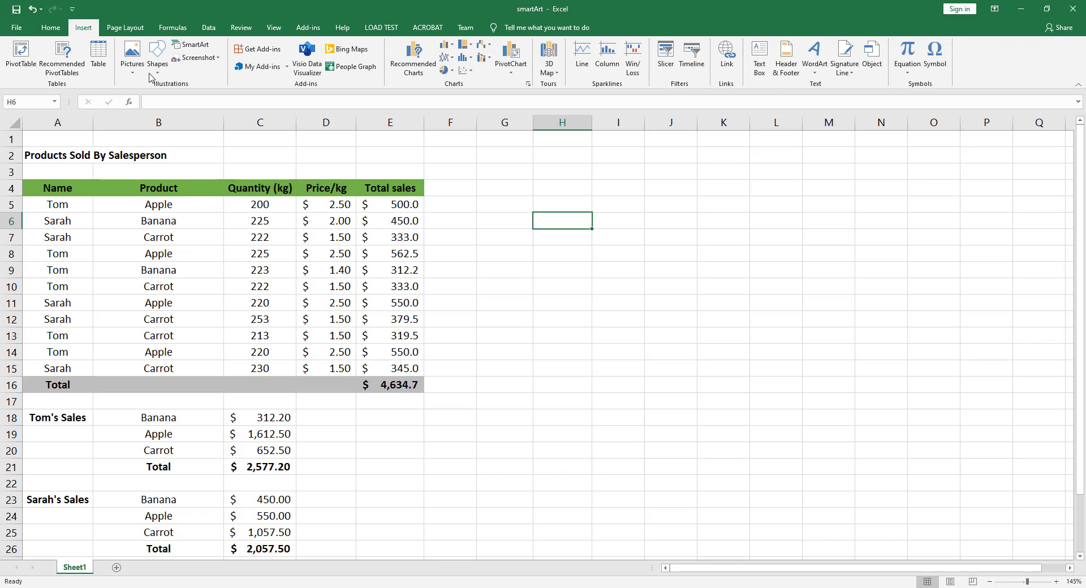
click(191, 49)
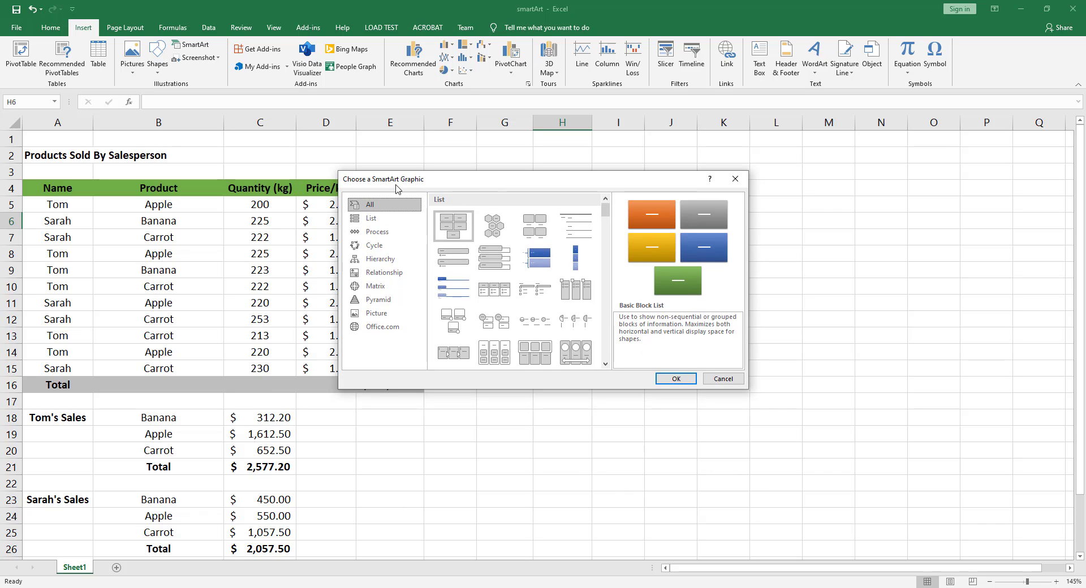
click(377, 231)
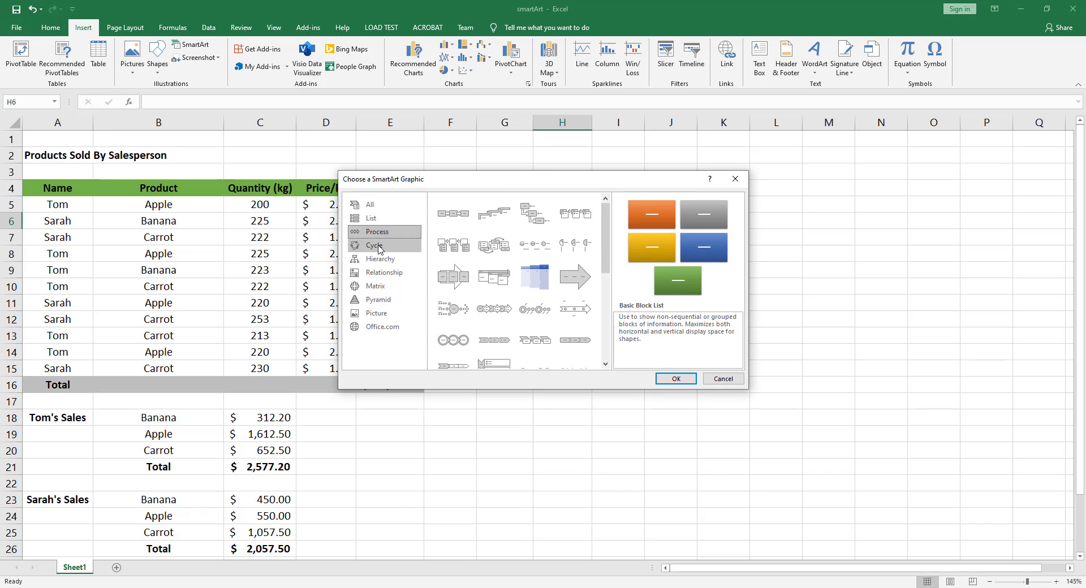
click(378, 248)
click(379, 259)
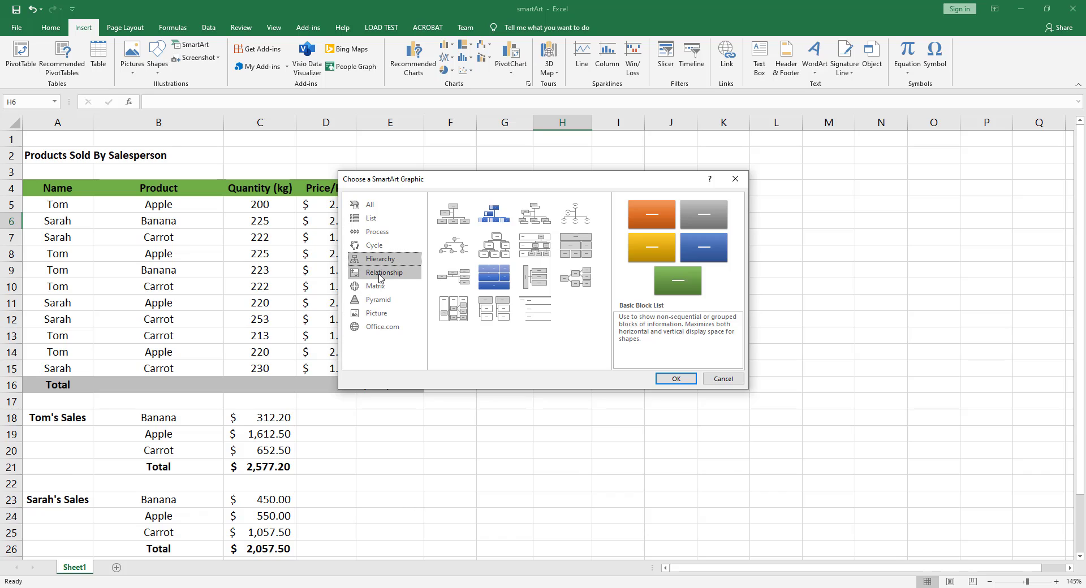
click(379, 274)
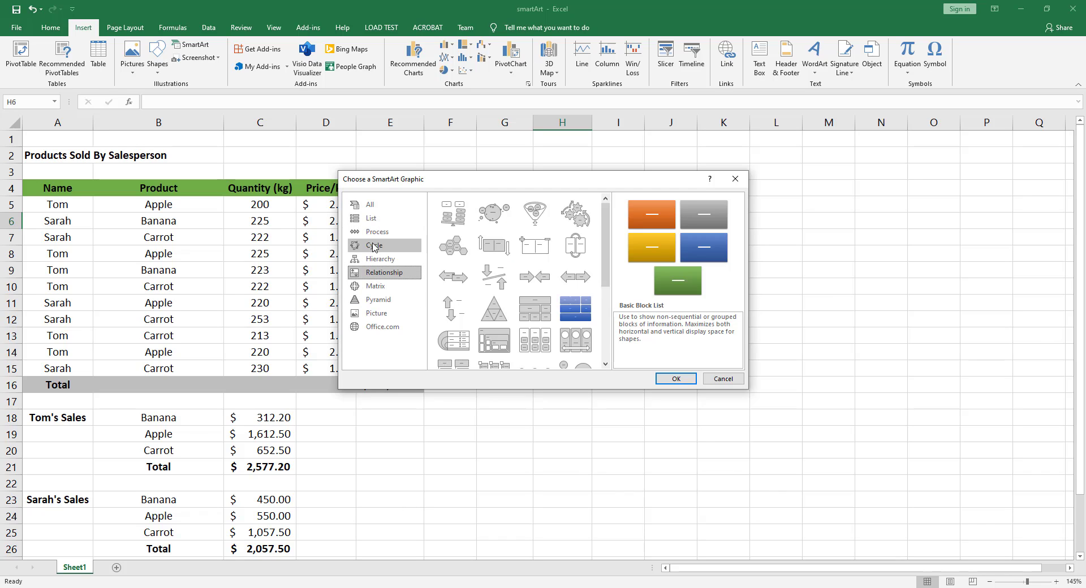
click(376, 220)
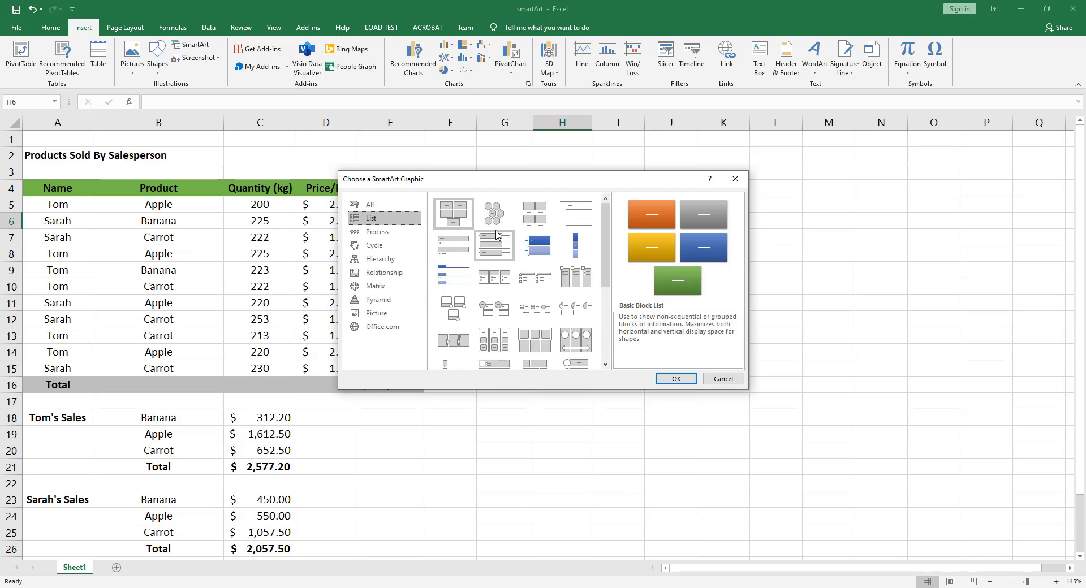
- Preview the Alternating Hexagons and Vertical Box List layouts, plus the Continuous Block Process layout from the Process category
click(494, 213)
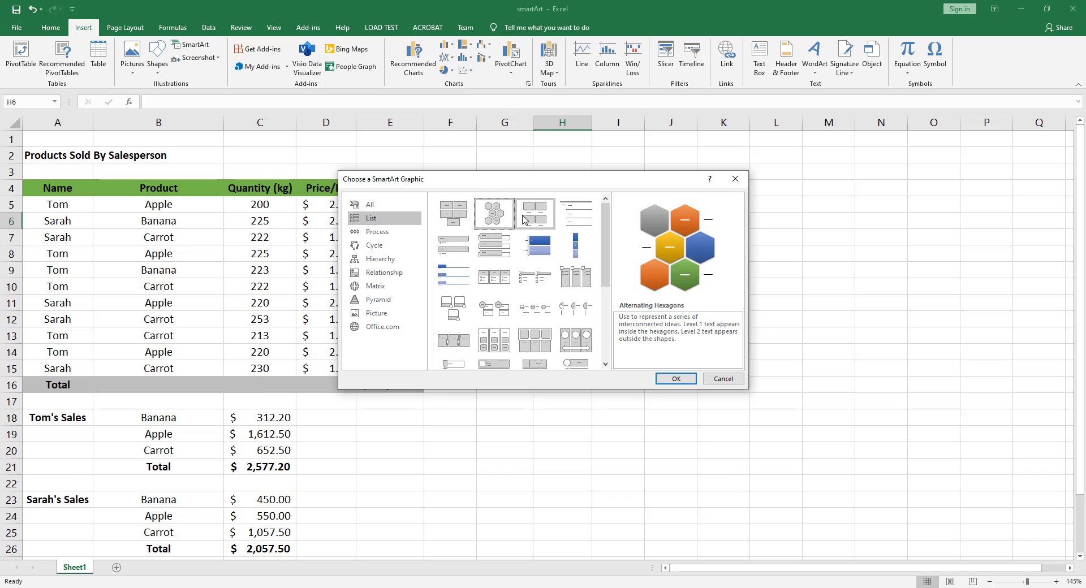
click(491, 253)
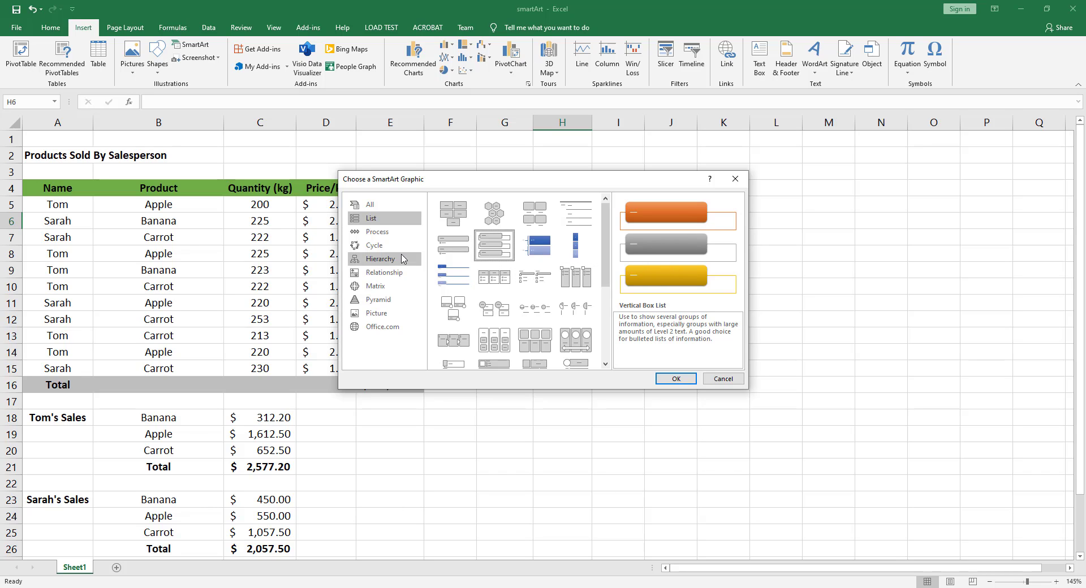
click(376, 231)
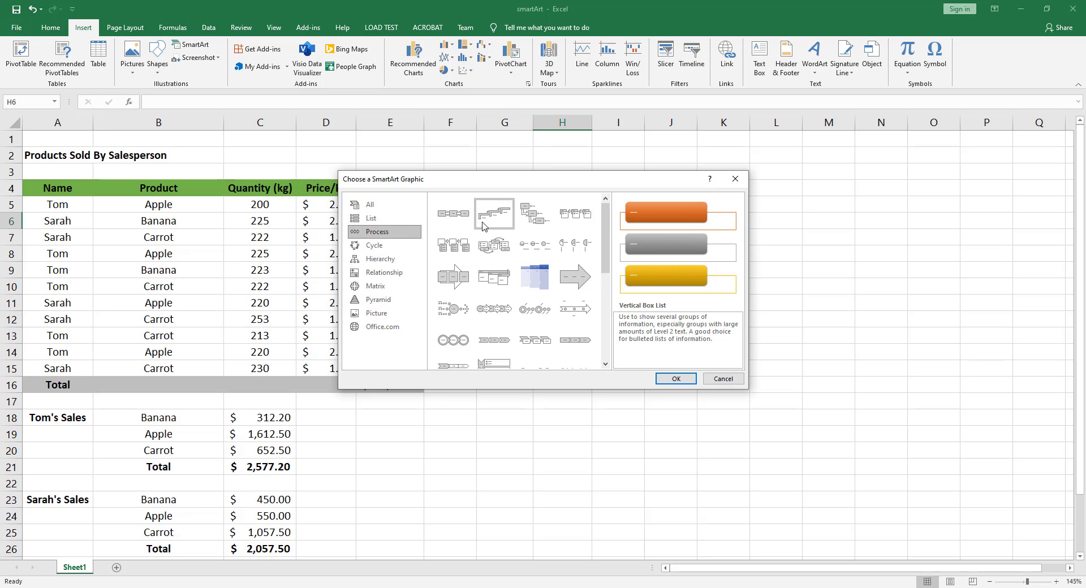
click(454, 277)
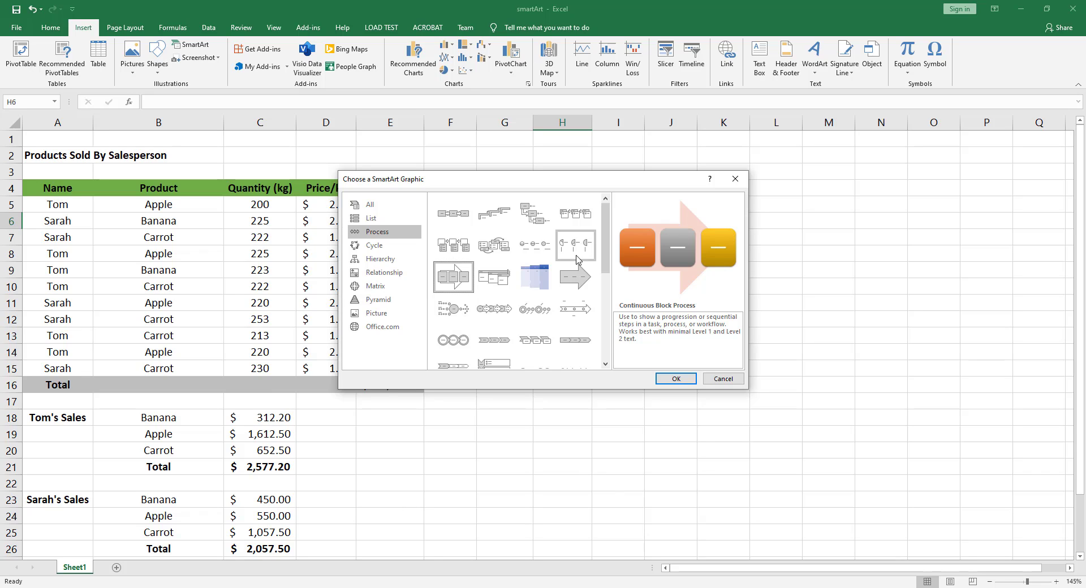
- Preview the Text Cycle, Basic Cycle and Block Cycle layouts in the Cycle category
click(380, 247)
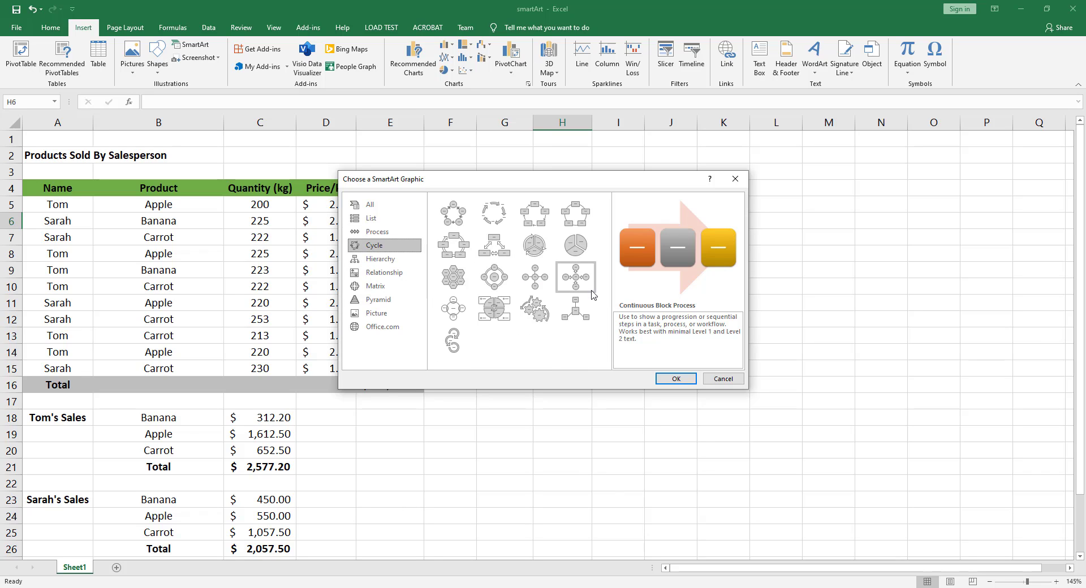
click(501, 215)
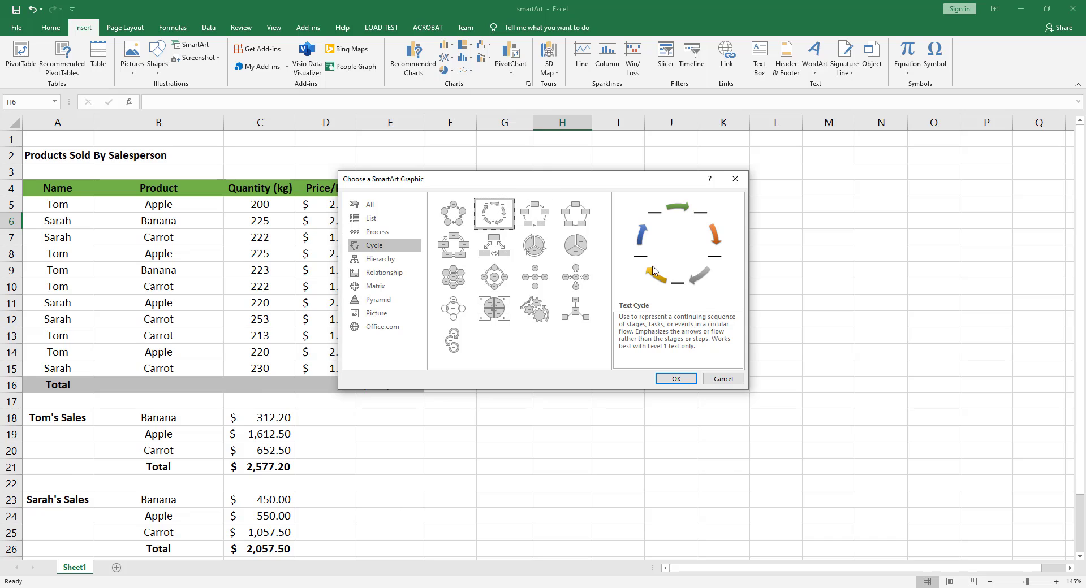
click(450, 219)
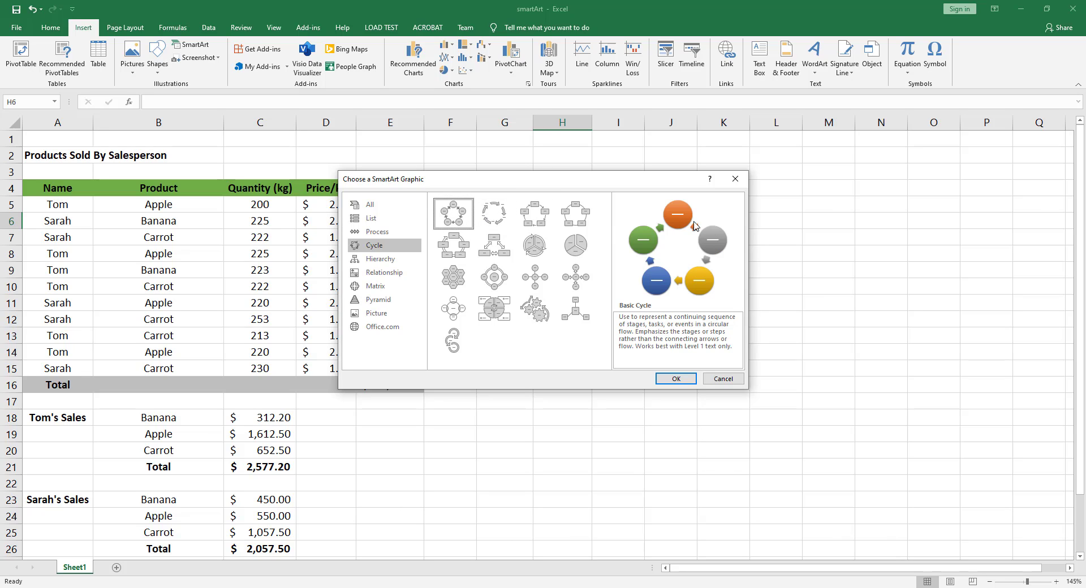
key(Right)
key(Right)
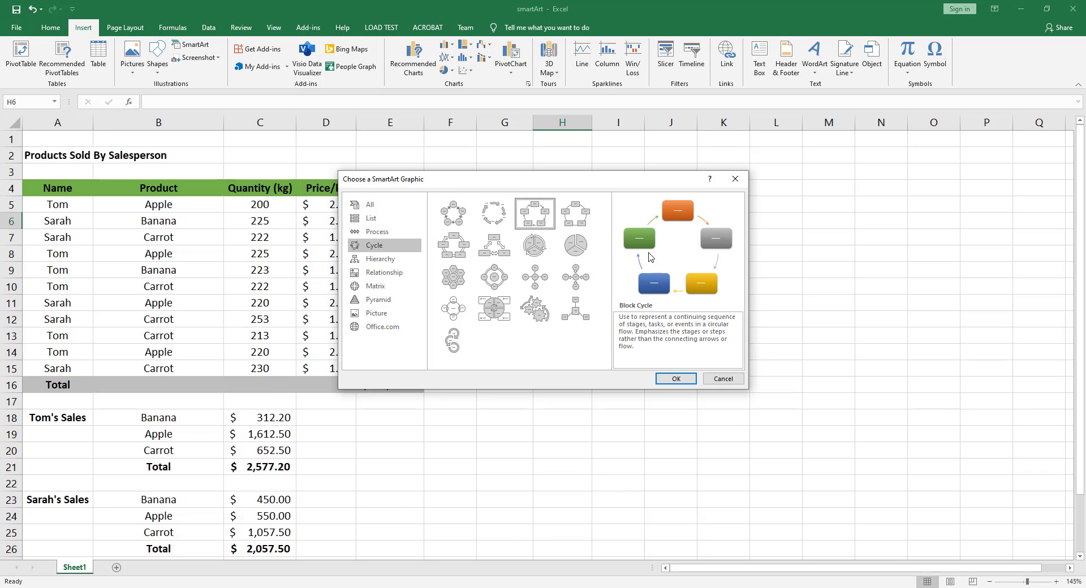
- Preview the Name and Title Organization Chart, Horizontal Hierarchy and Circle Picture Hierarchy layouts in the Hierarchy category
click(379, 259)
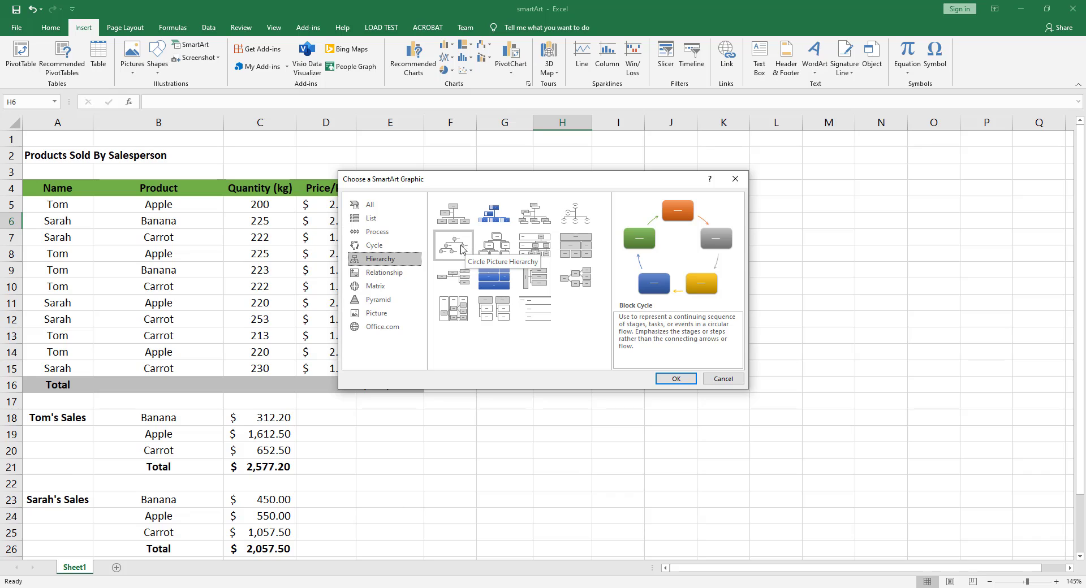
click(534, 220)
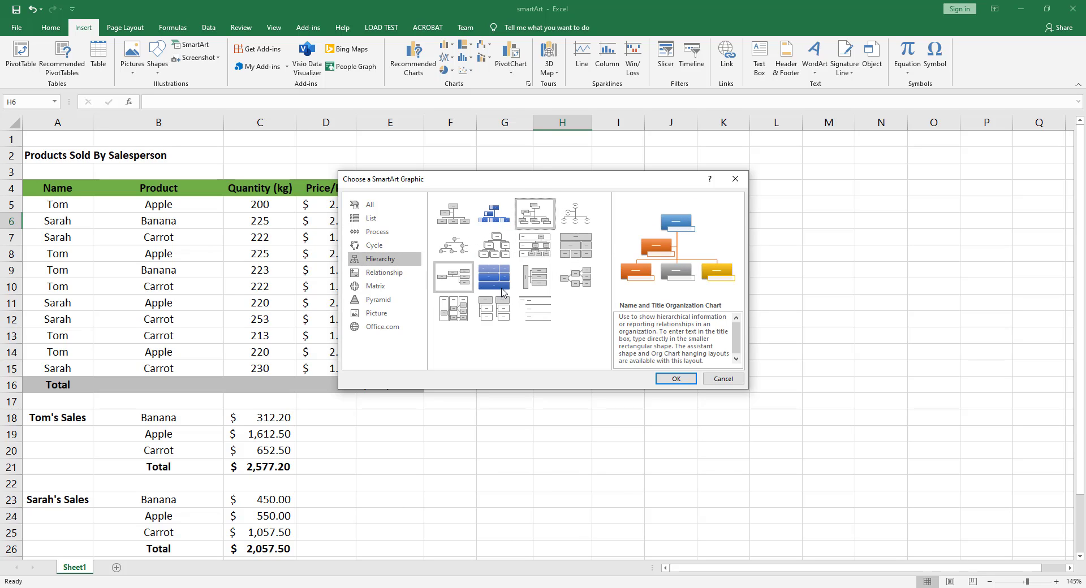
click(573, 284)
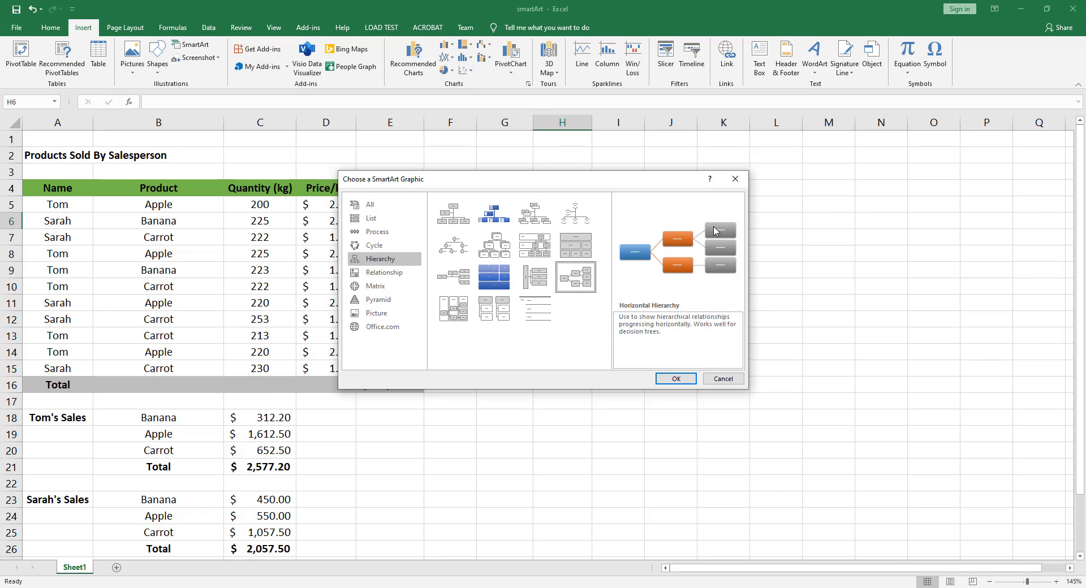
click(454, 246)
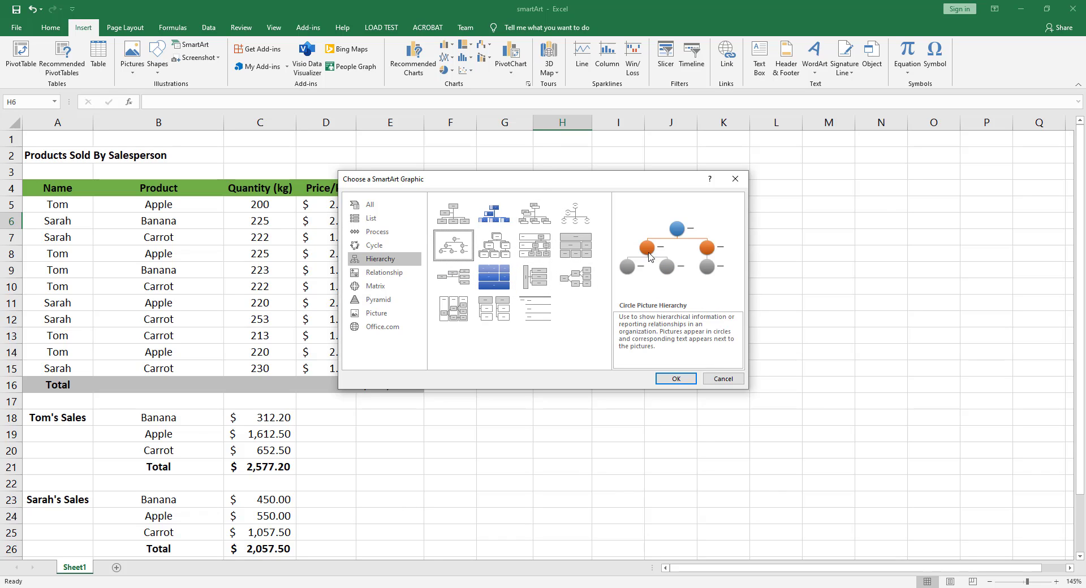
- Preview Relationship layouts, including Balance, Diverging Radial, Converging Radial, Interconnected Rings and Basic Venn
click(380, 274)
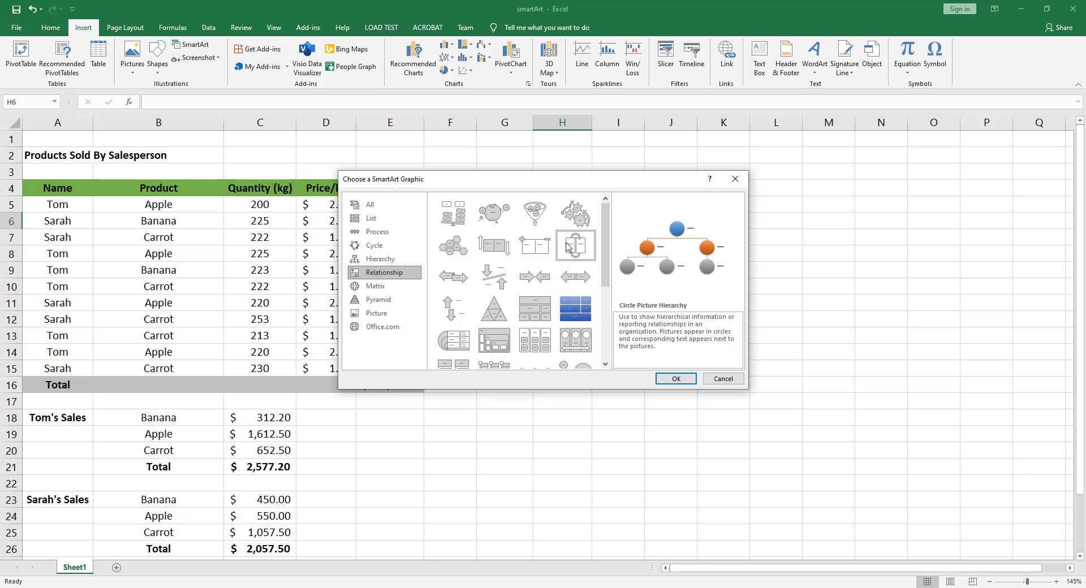
click(456, 224)
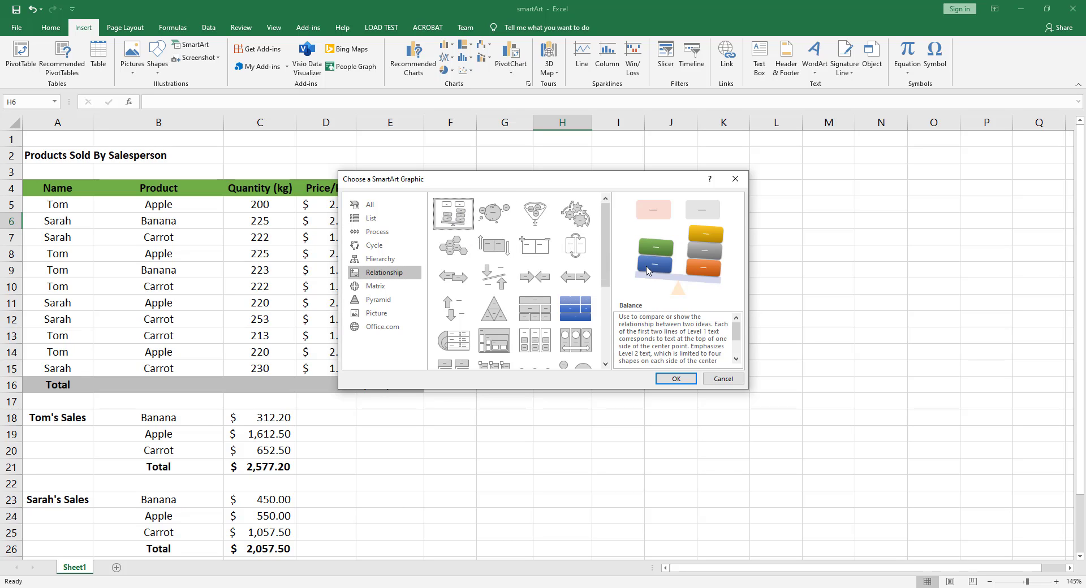
scroll(523, 320, down, 5)
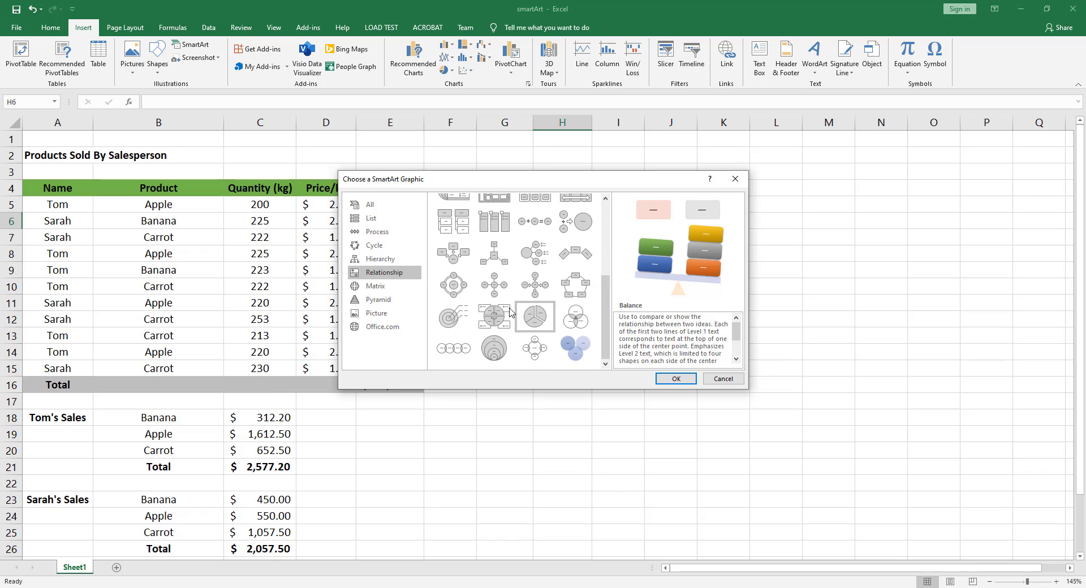
click(534, 290)
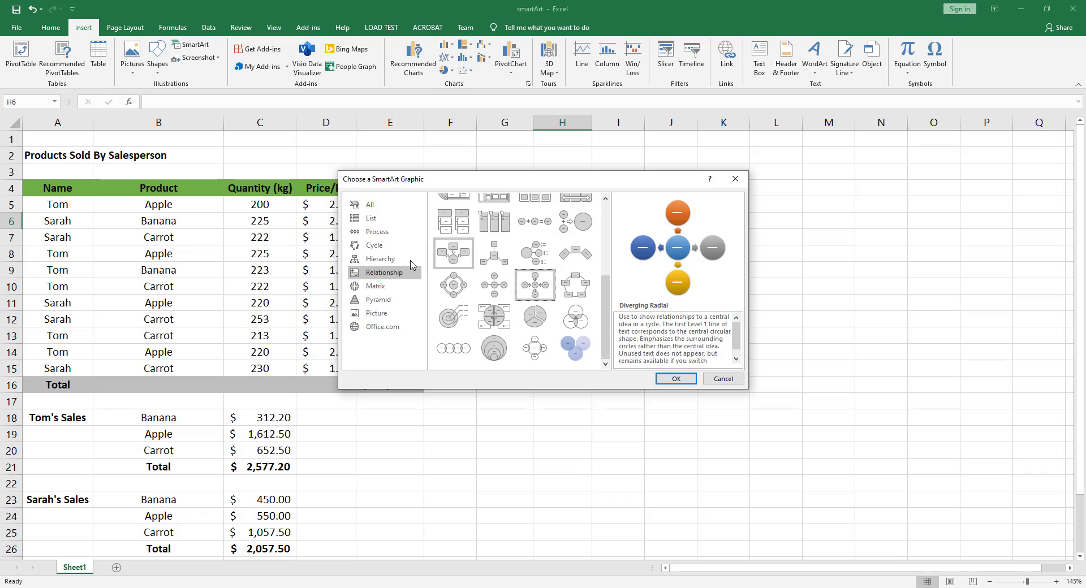
click(571, 319)
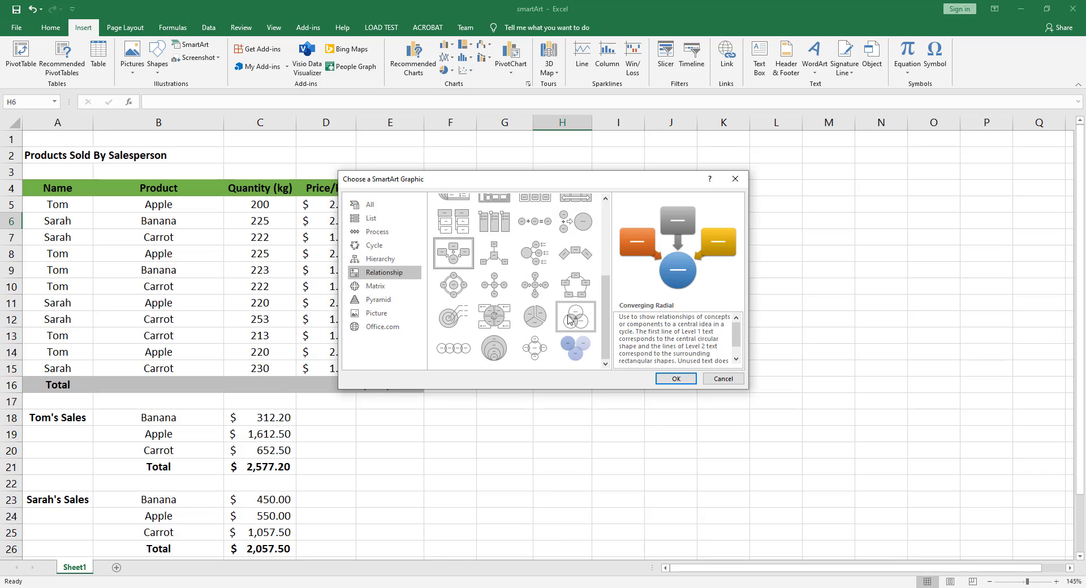
click(575, 351)
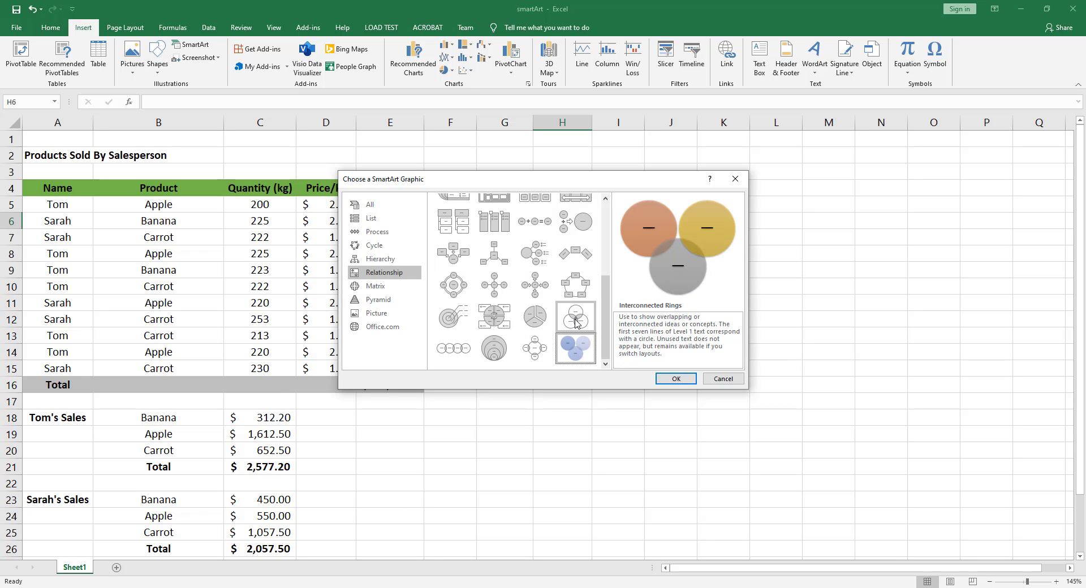
click(576, 321)
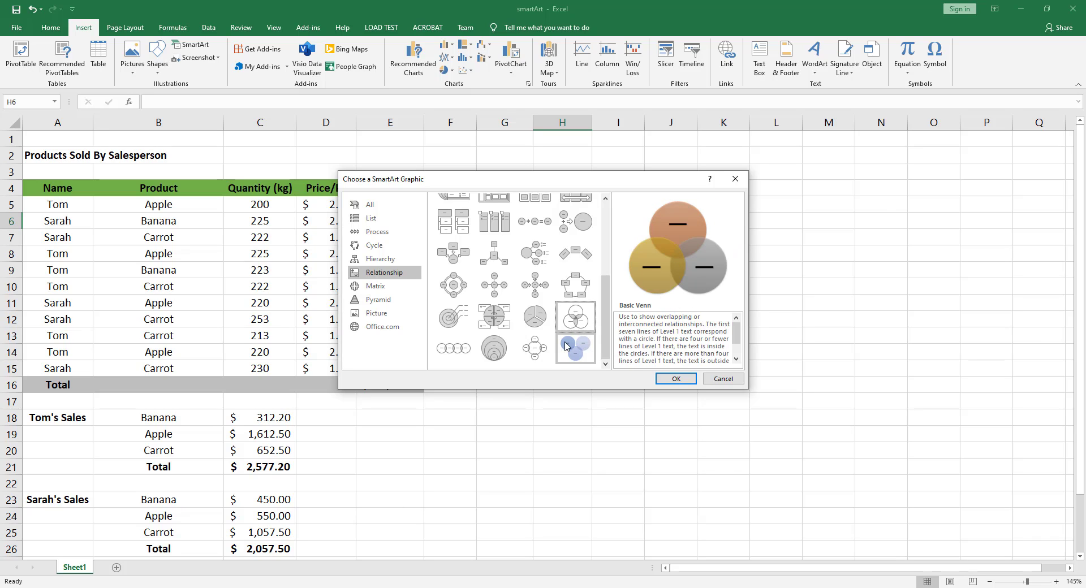
- Insert a Horizontal Hierarchy SmartArt graphic and move it beside the sales table, starting at about column H, row 3
click(377, 265)
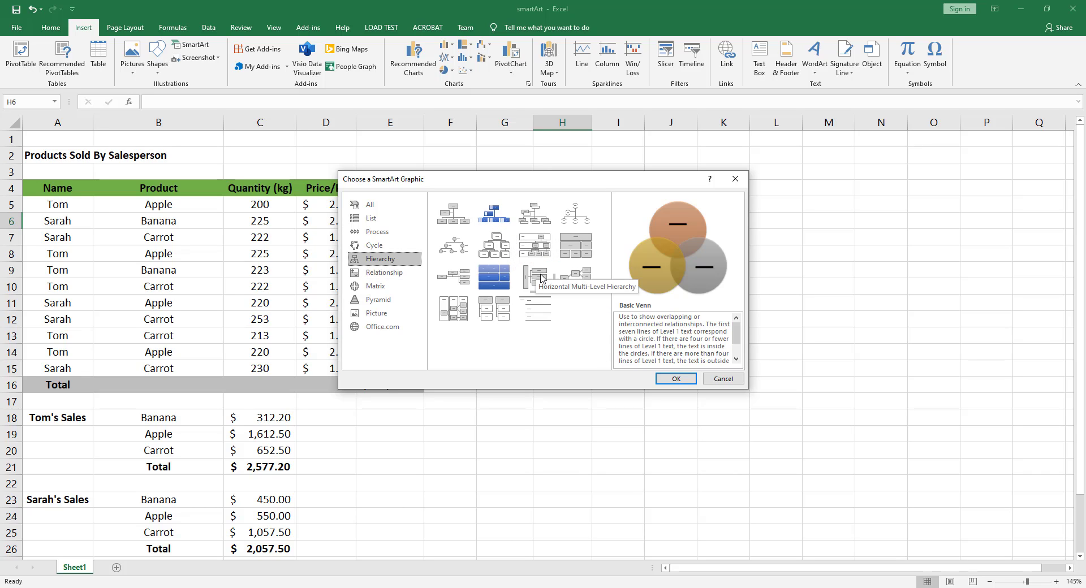
click(584, 281)
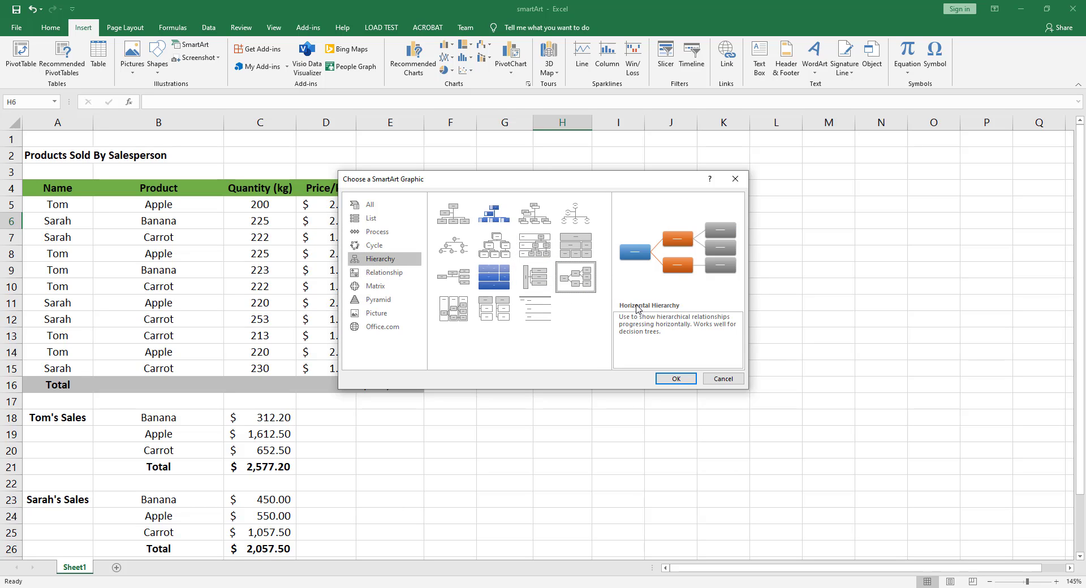
click(666, 383)
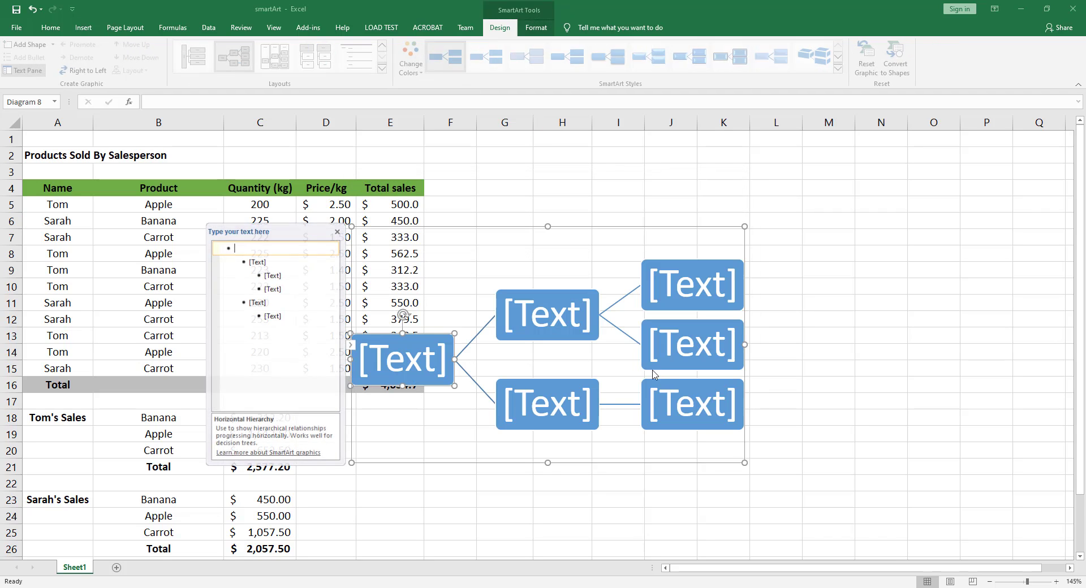
drag(572, 228, 752, 170)
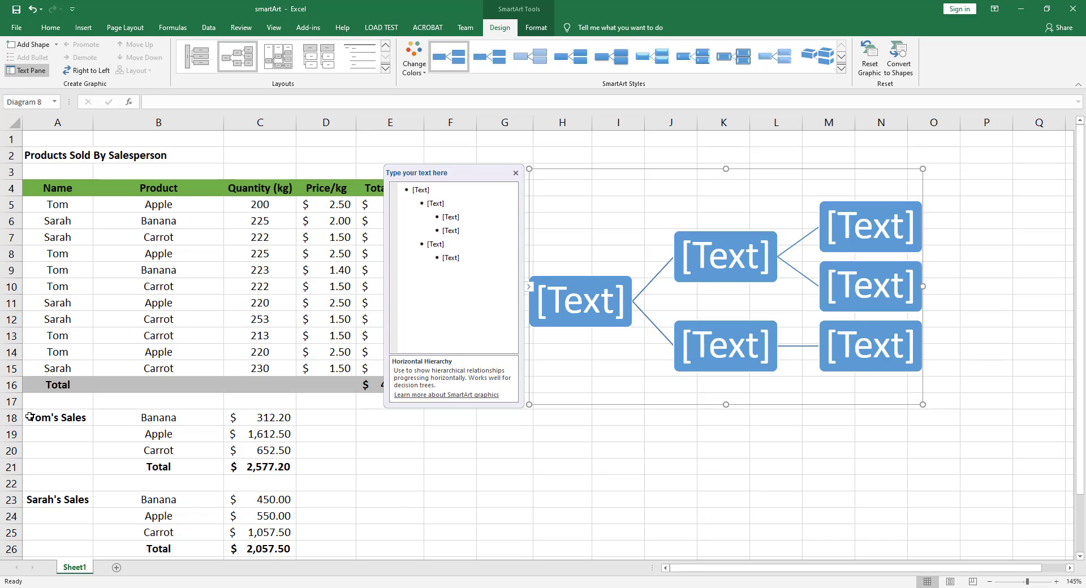
drag(28, 418, 249, 548)
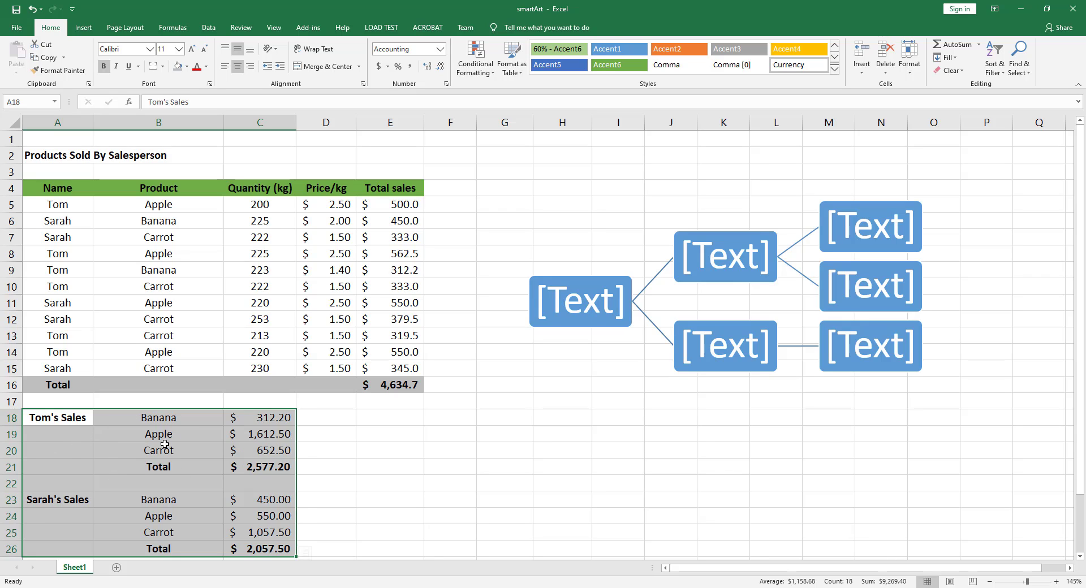
click(682, 235)
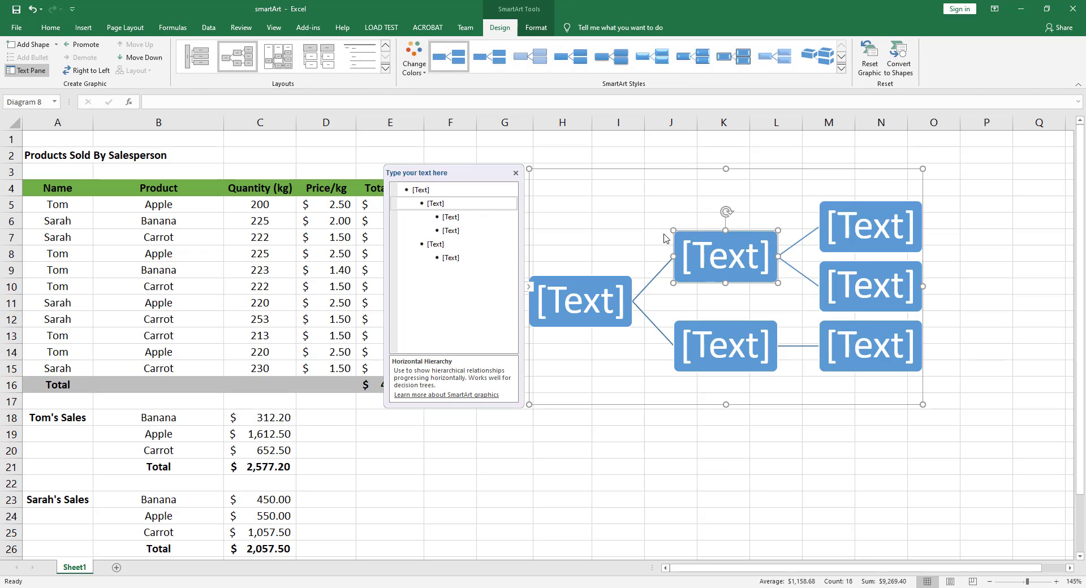
- Enter "Total sales:" in the top-level shape and move the whole graphic so it starts at about column I
click(568, 300)
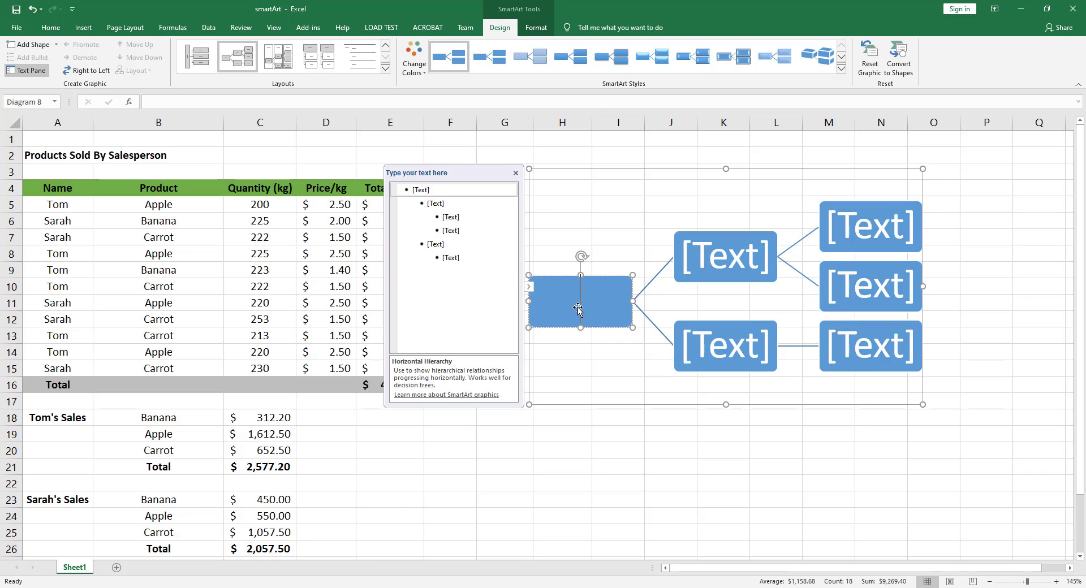
text(Tot)
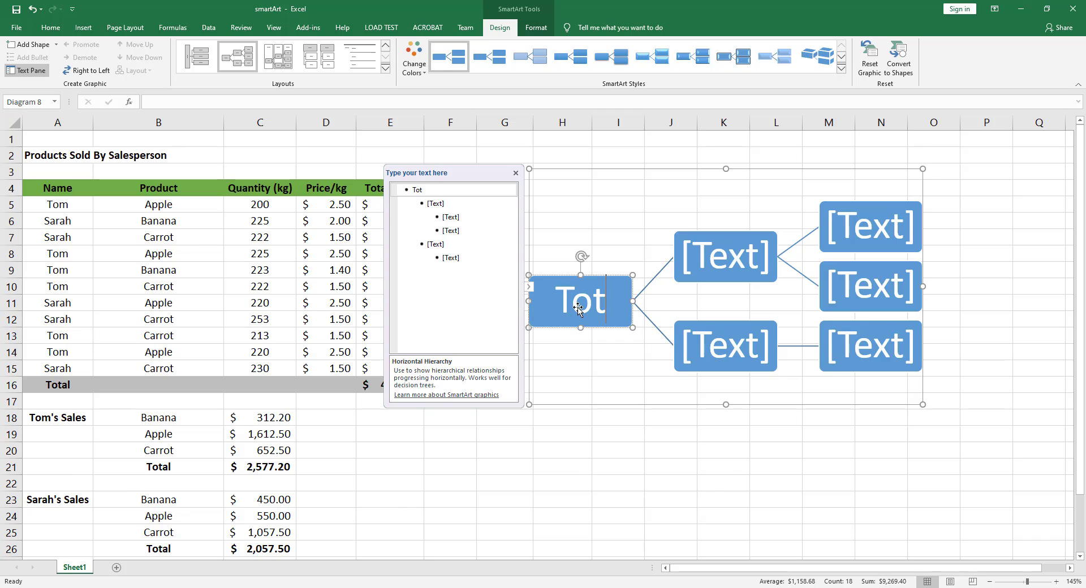
text(al sales:)
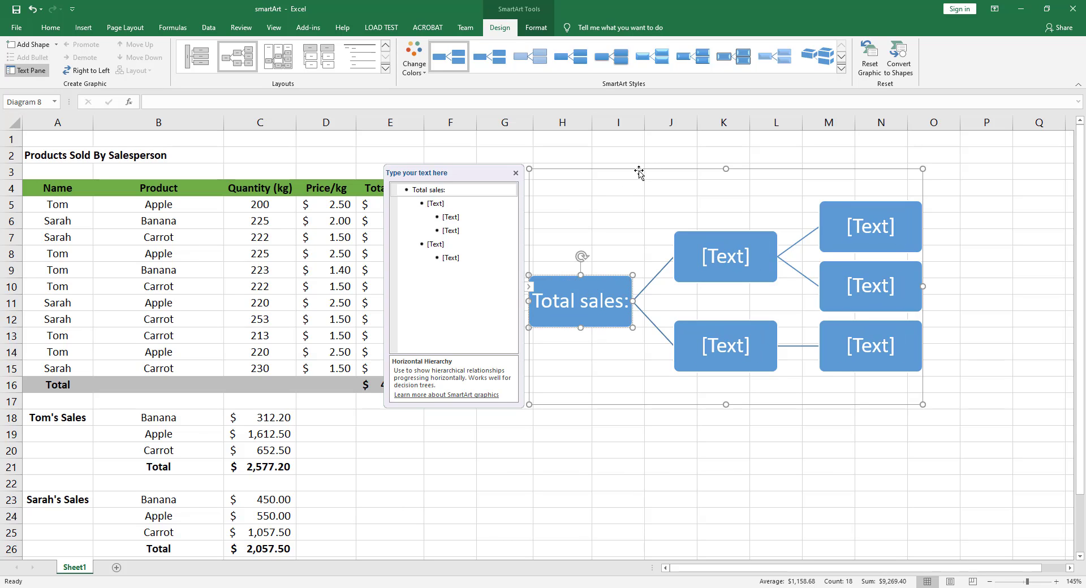
drag(637, 170, 703, 167)
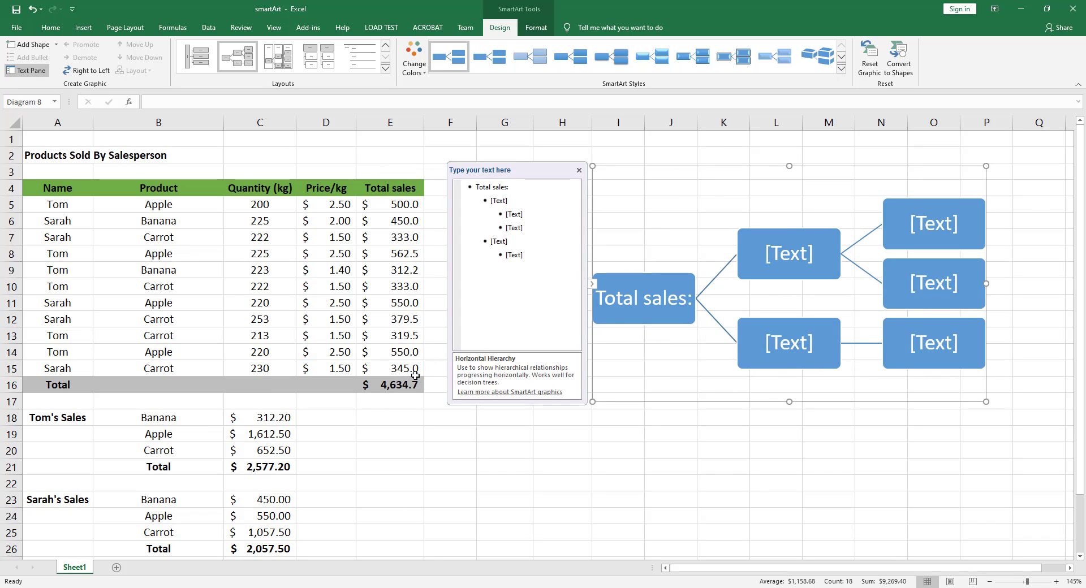
- Complete the "Total sales:" text in the top-level shape with the amount $4634.7
click(692, 300)
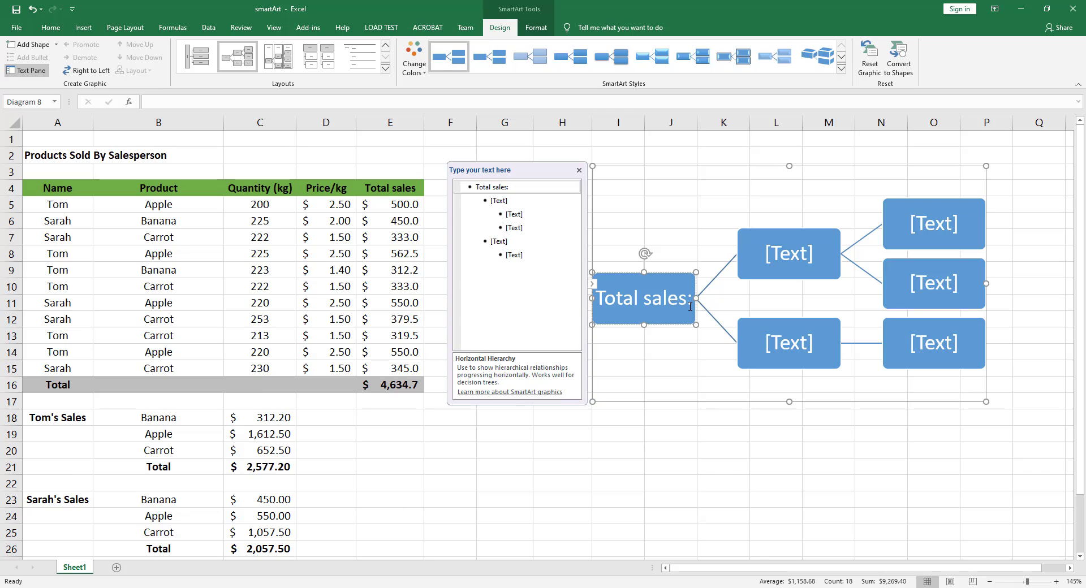
text($4)
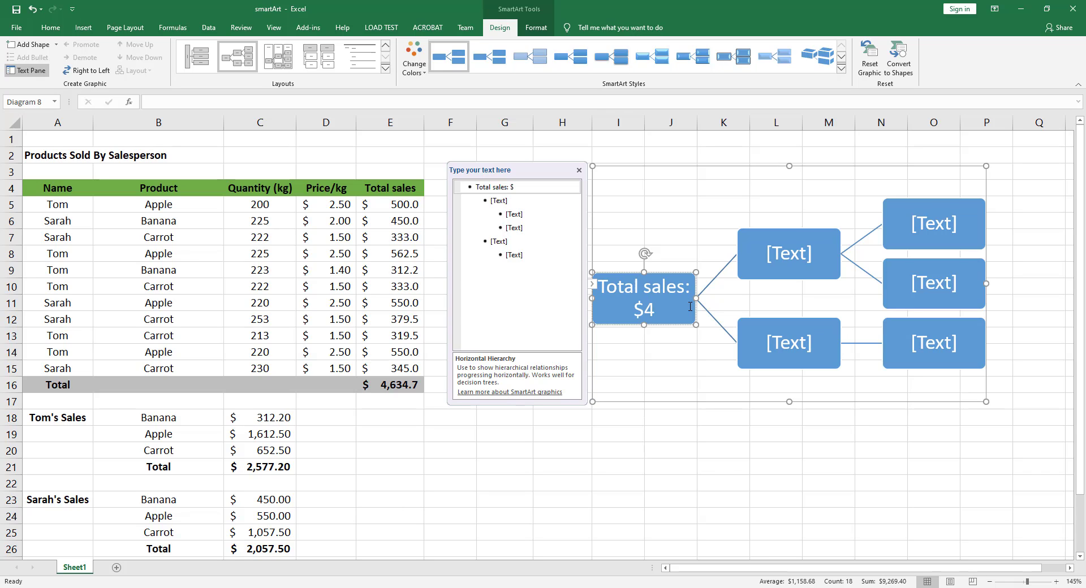
text(634.7)
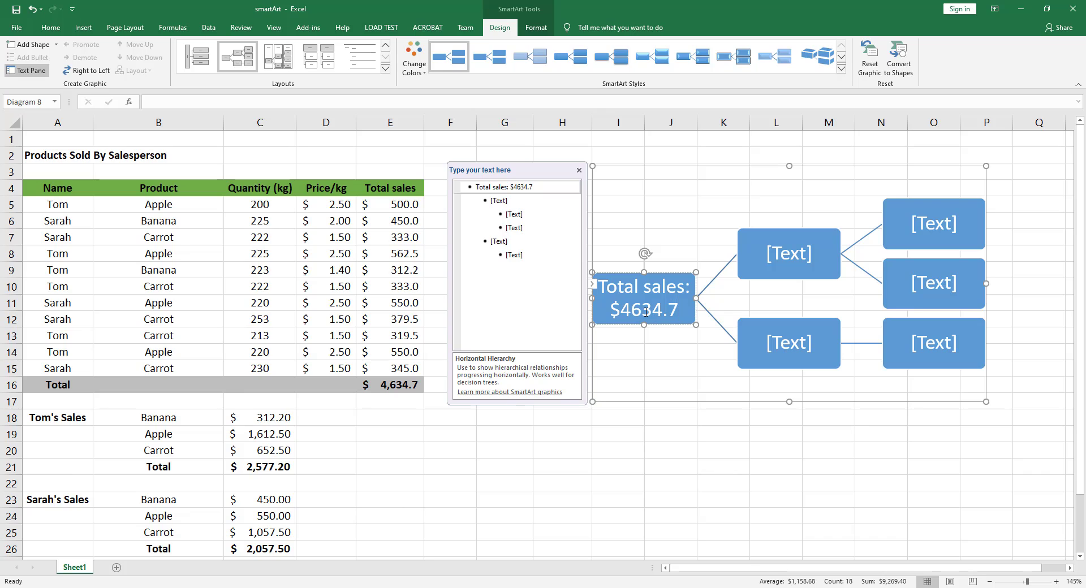
- Label the upper second-level shape with the first salesperson's sales and the total $2577.2
click(790, 255)
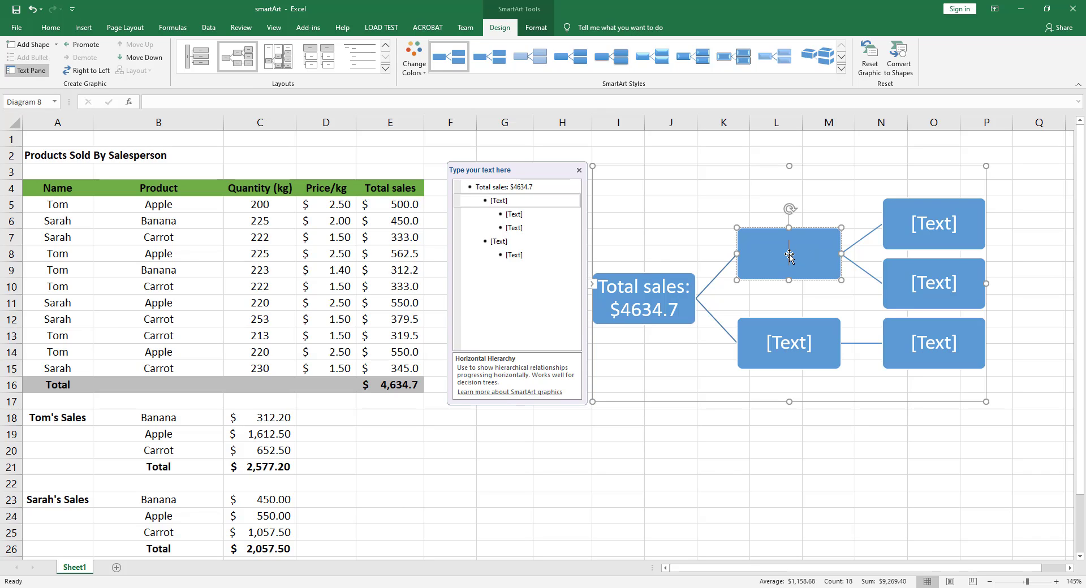
text(Tom's sales:)
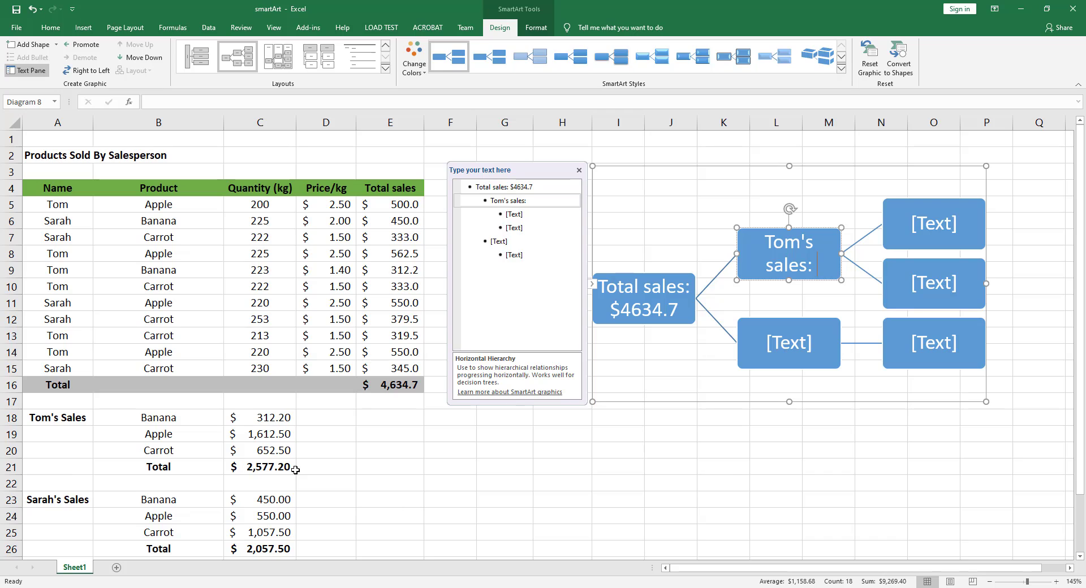
text($2577.2)
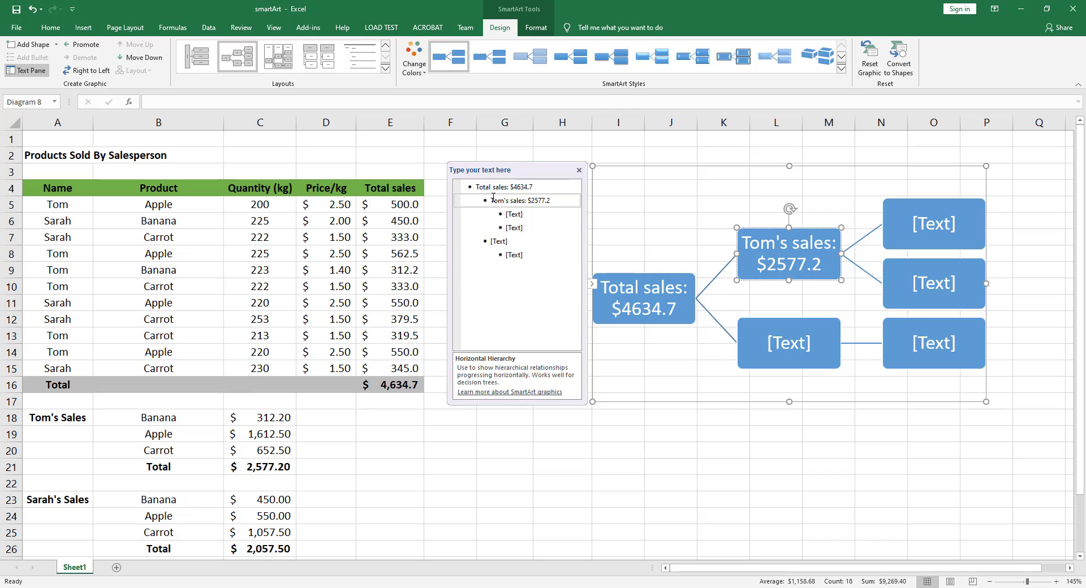
- Enter "Banana: $312.2" in the first third-level bullet under the first salesperson
click(539, 188)
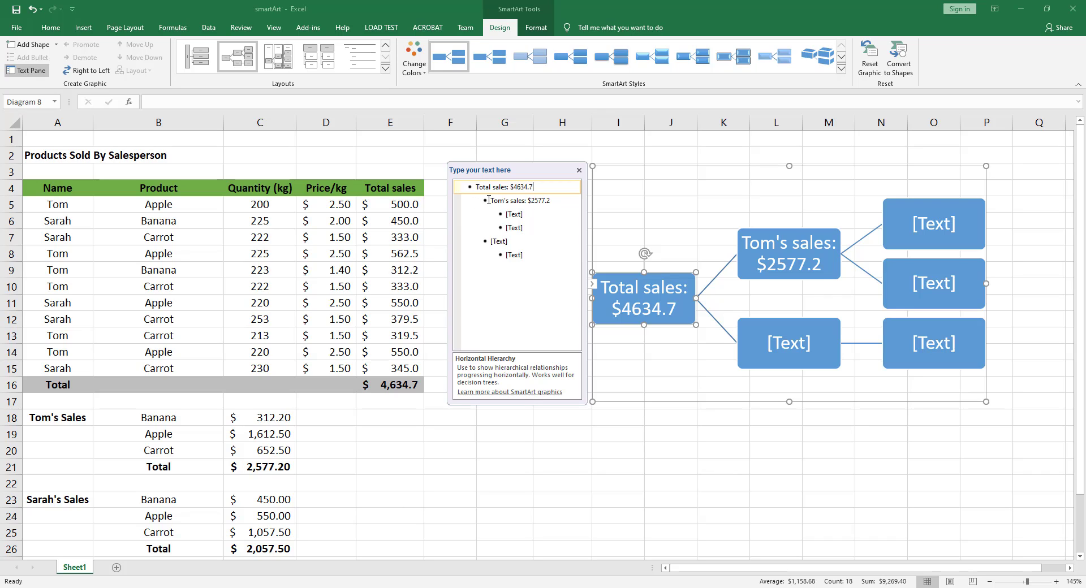
click(524, 202)
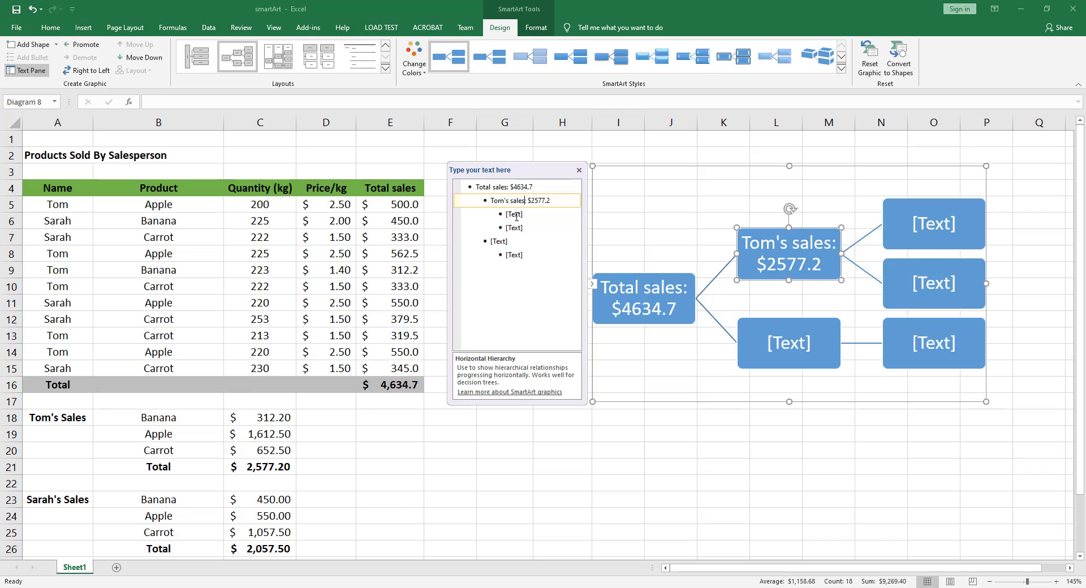
click(516, 215)
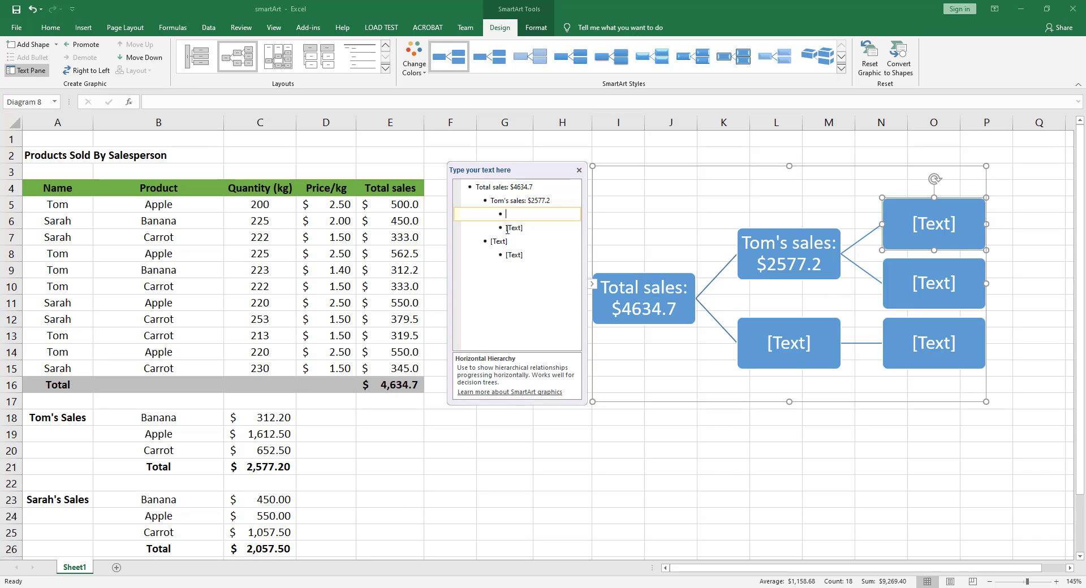
text(Banana)
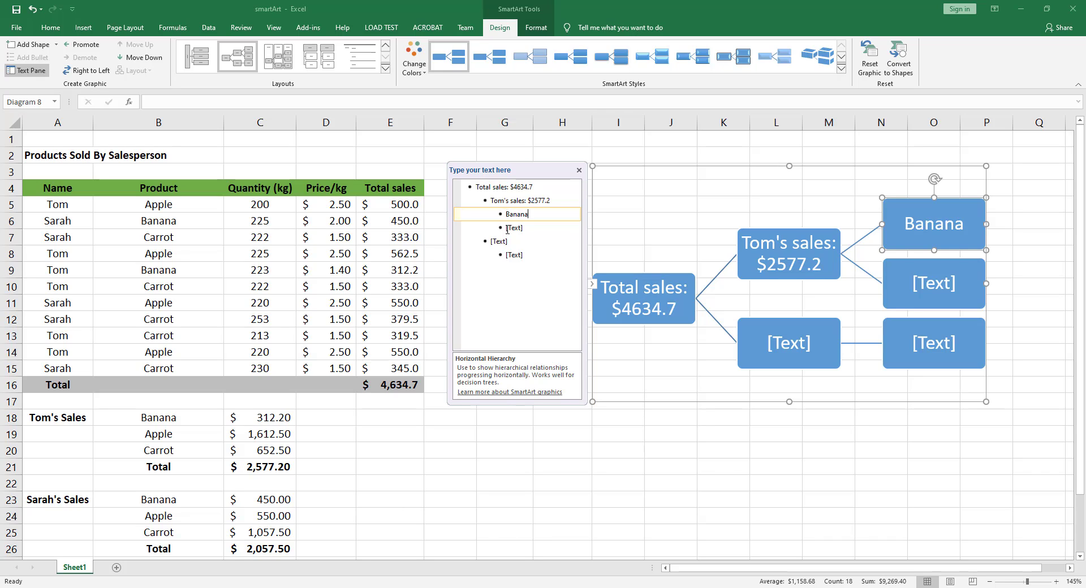
text(: $)
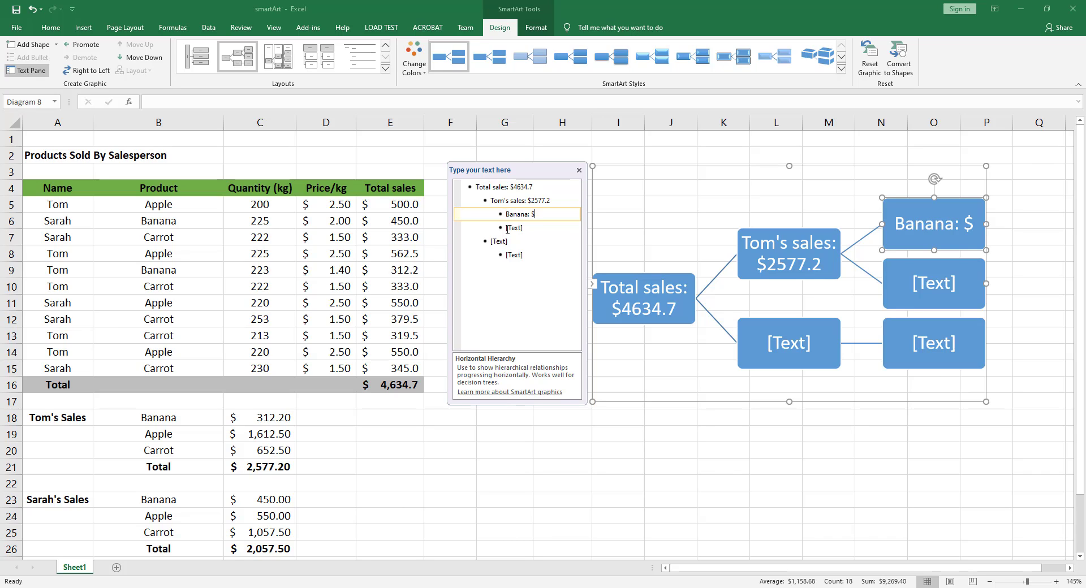
text(312.2)
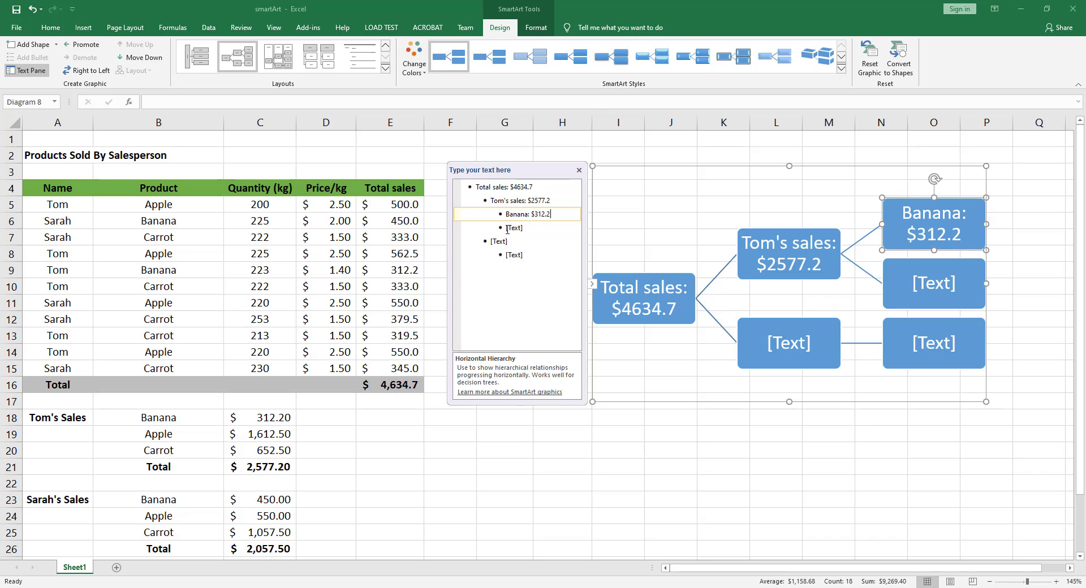
- Fill the second bullet under the first salesperson with "Apple: $1612.5"
click(508, 229)
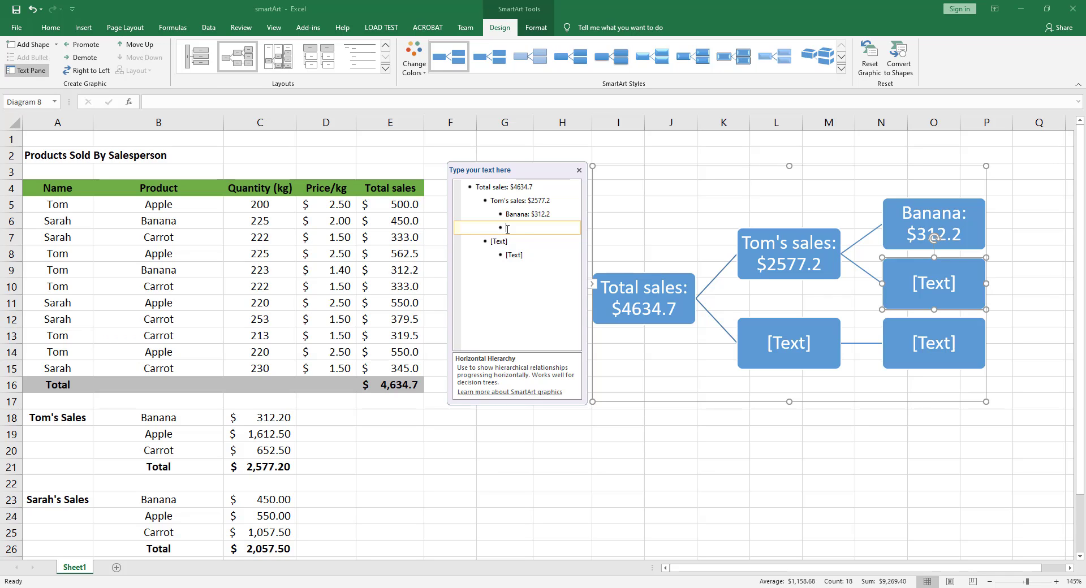
text(Apple)
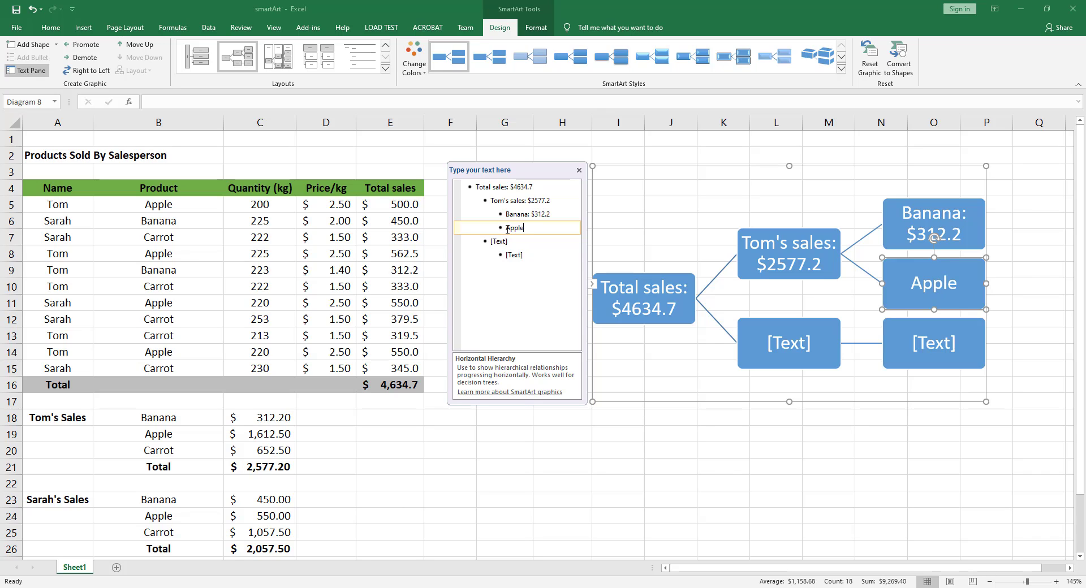
text(")
key(BackSpace)
text(: $)
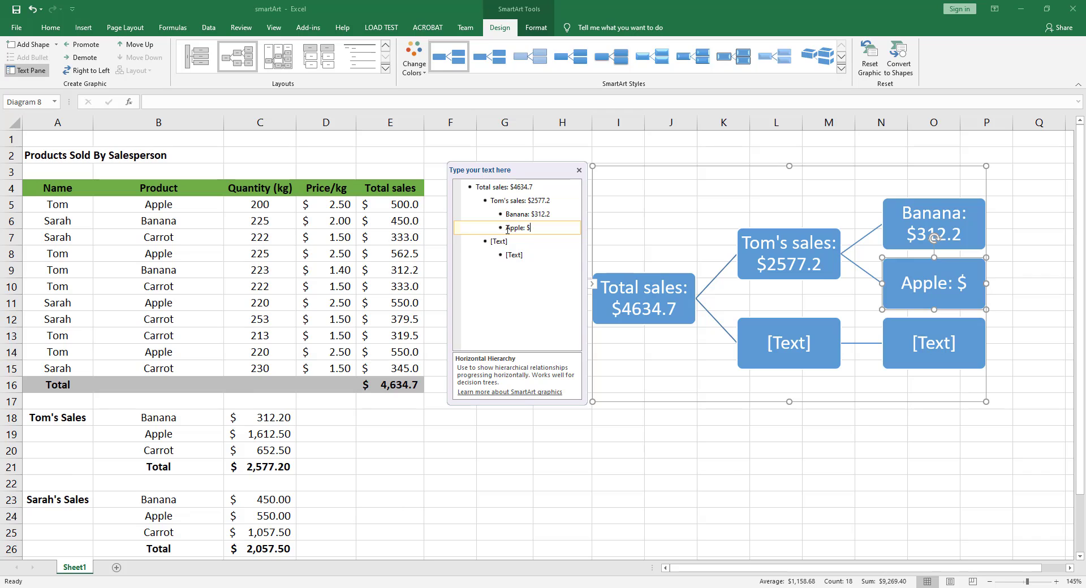
text(1)
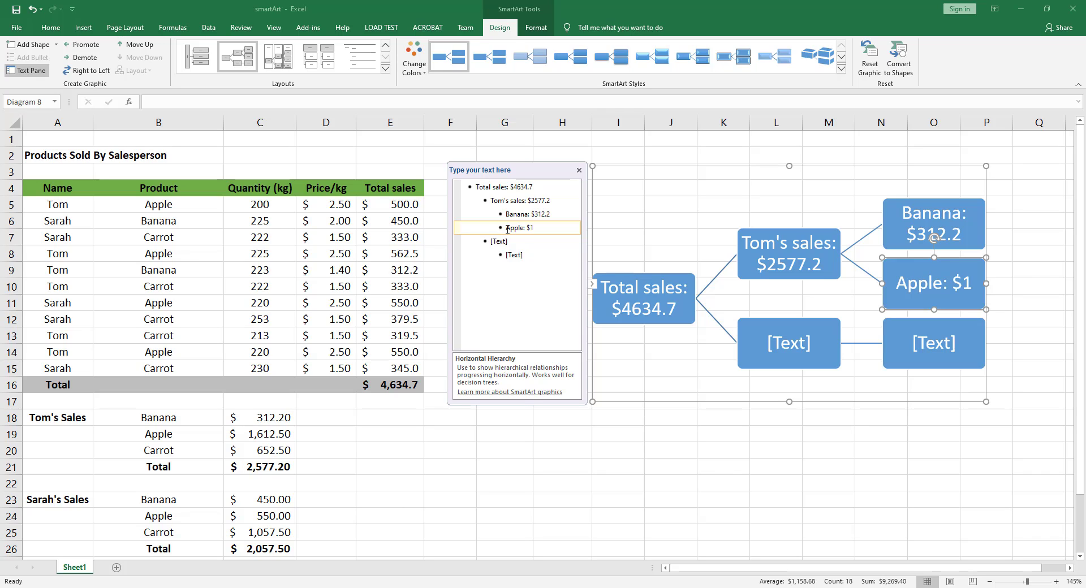
text(612.5)
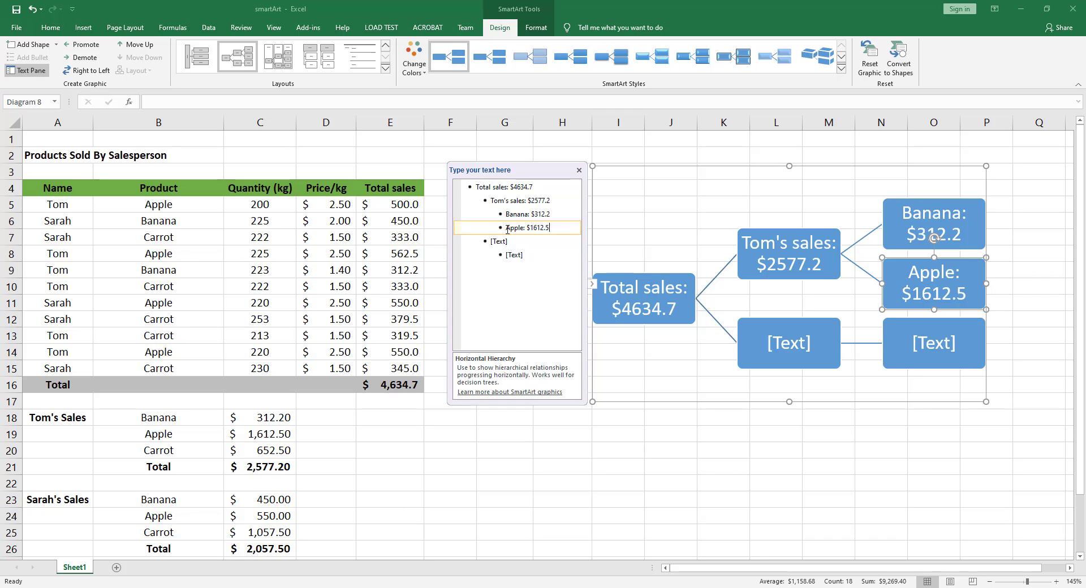
- Add a third bullet under the first salesperson reading "Carrot: $652.5"
key(Return)
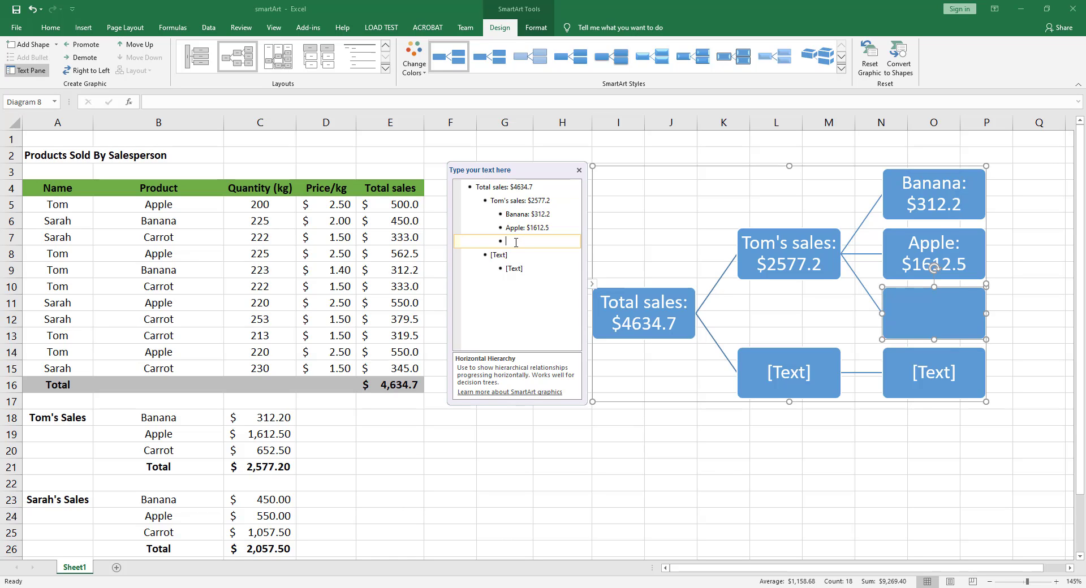
text(Carrot: $65)
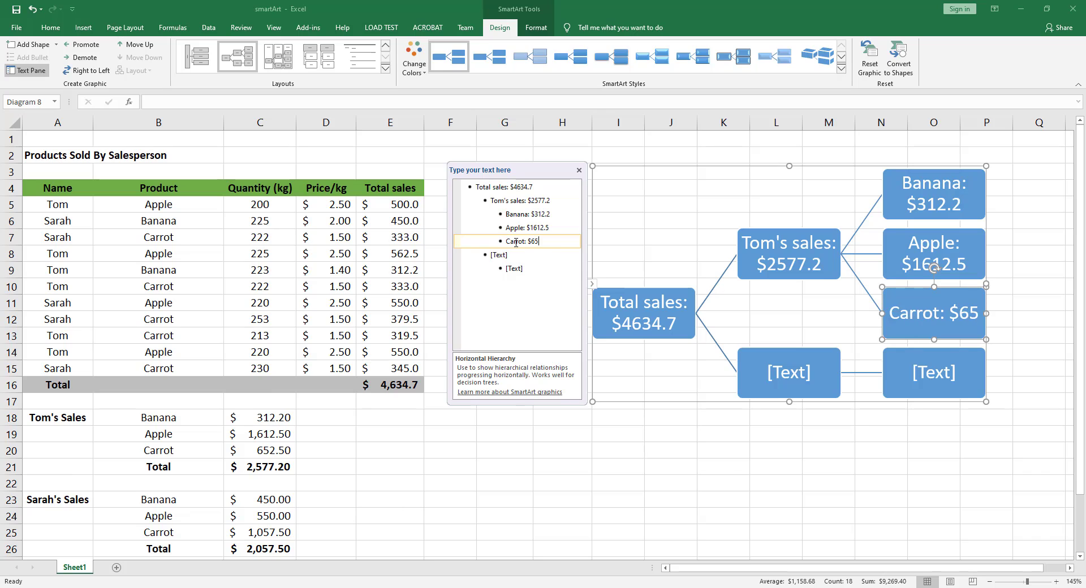
text(2.5)
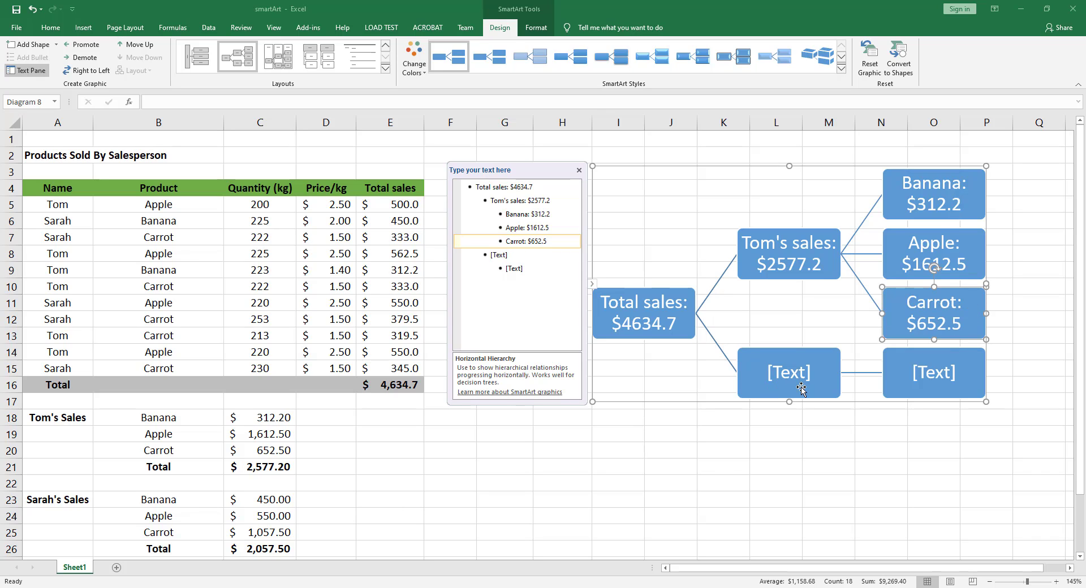
- Label the remaining second-level bullet with the second salesperson's sales and the total $2057.5
click(494, 256)
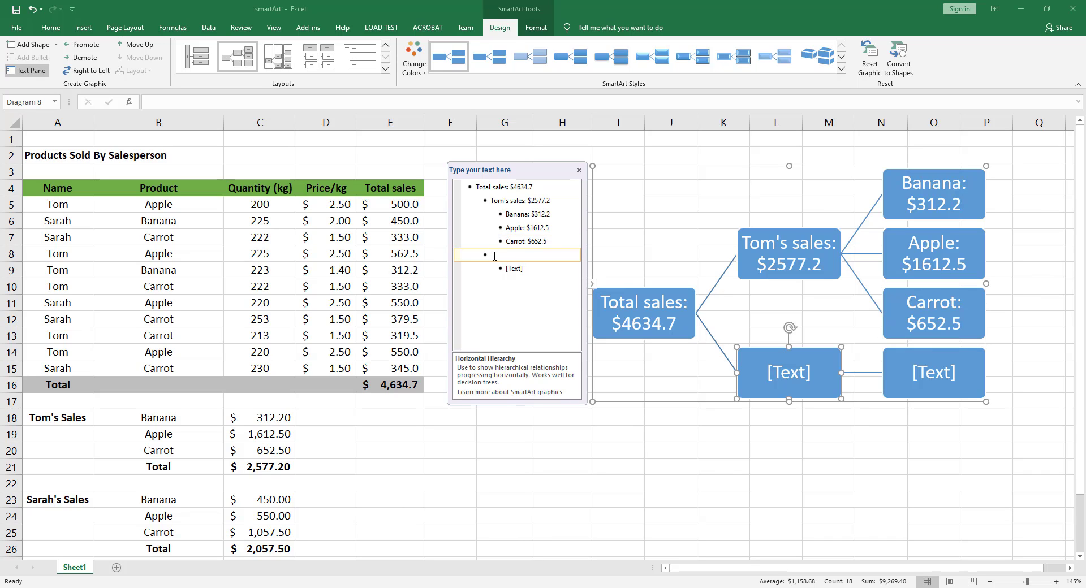
text(Sarah's sales)
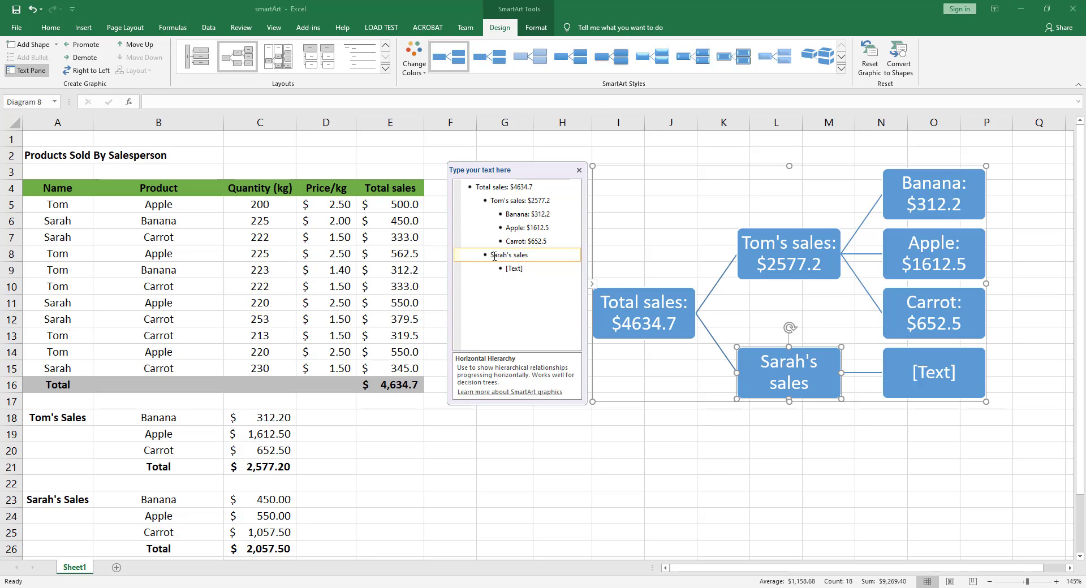
text(: $2057)
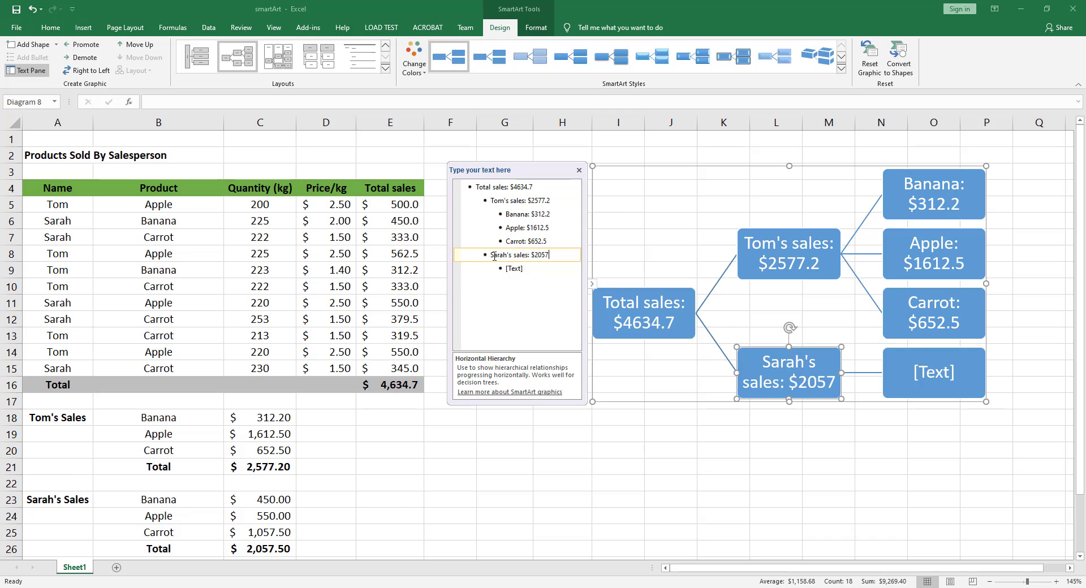
text(.5)
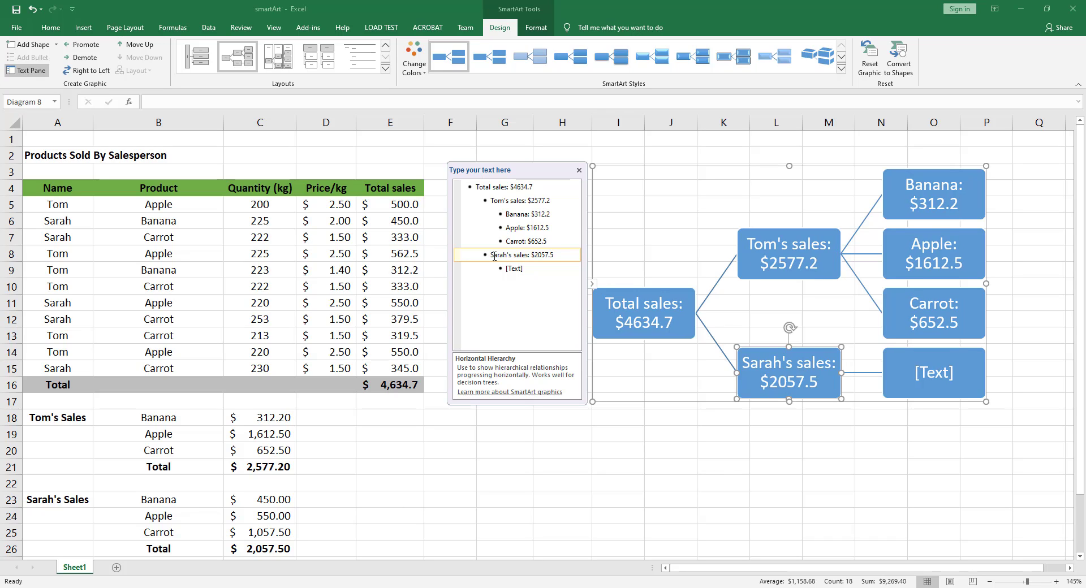
- Enter "Banana: $450" in the empty third-level bullet under the second salesperson
key(Down)
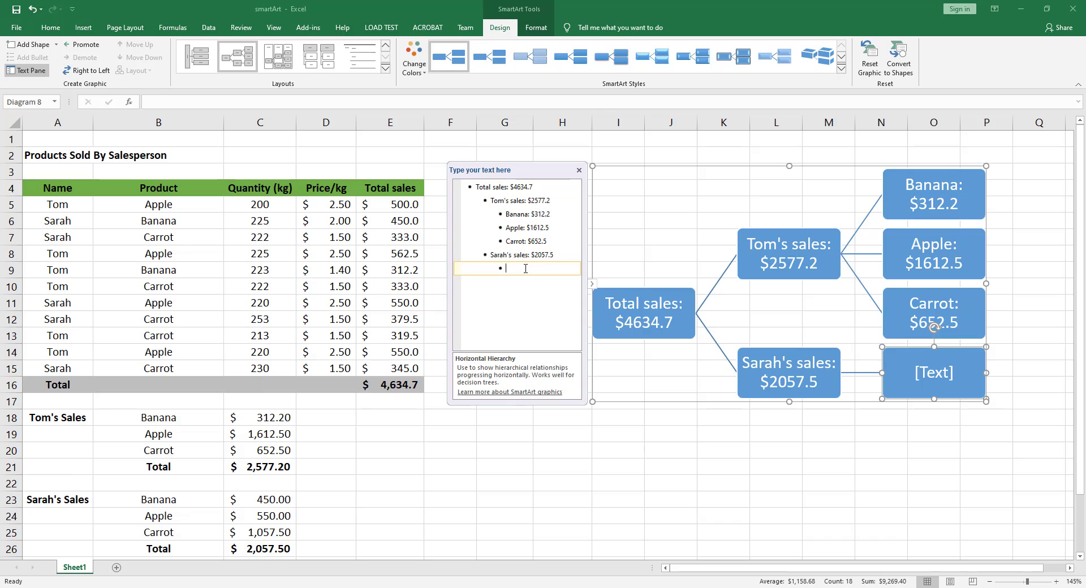
text(Banana: $)
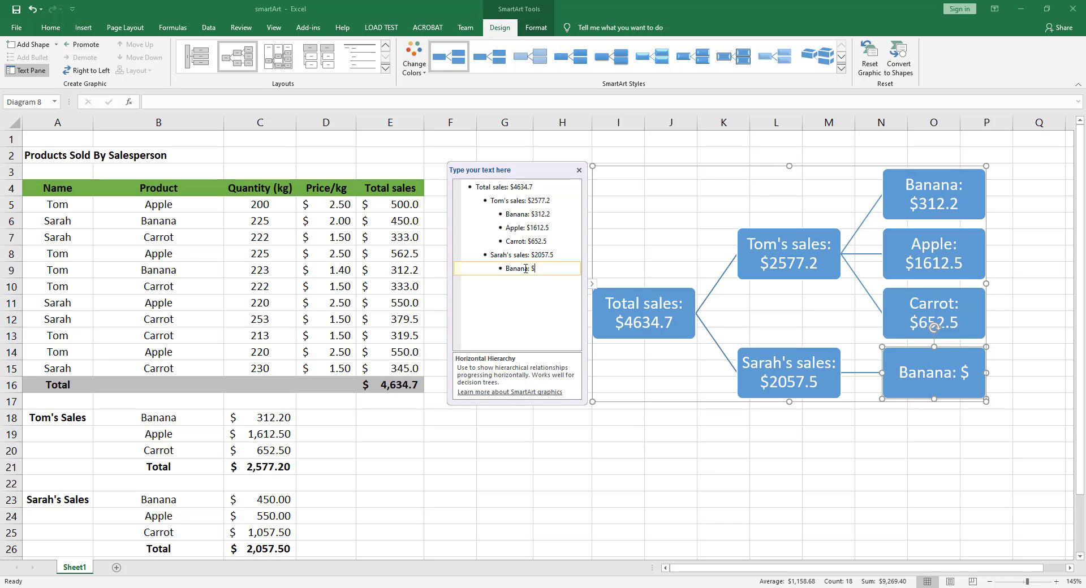
text(450)
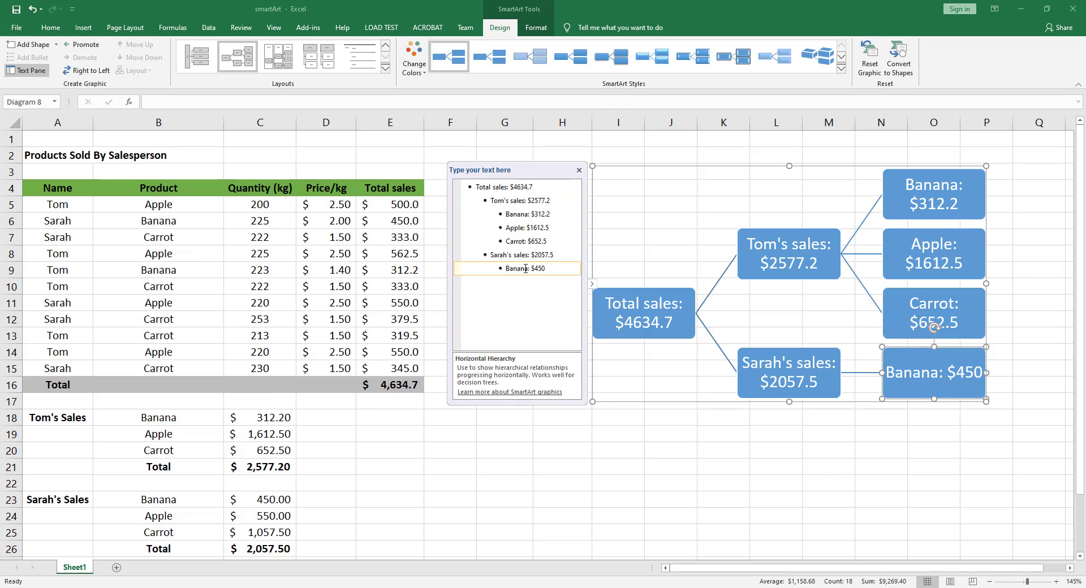
- Add a new bullet under the second salesperson reading "Apple: $550"
key(Return)
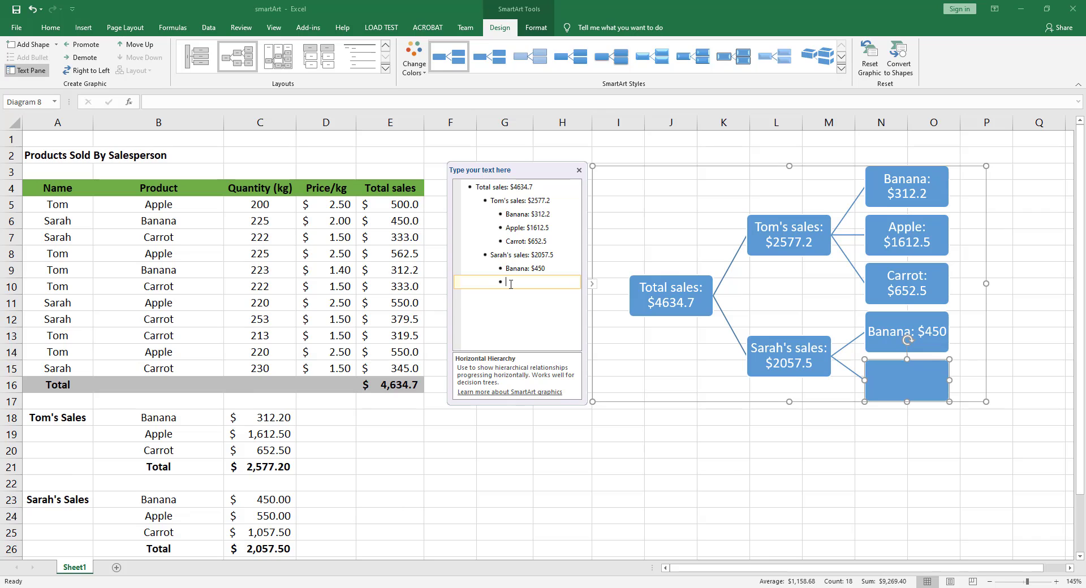
text(Apple: $550)
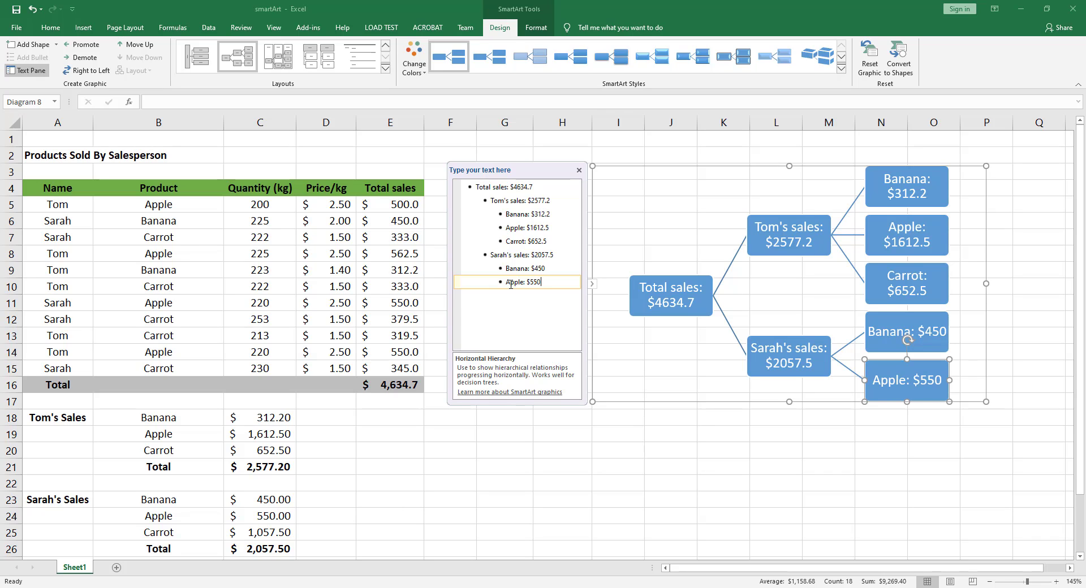
- Add another bullet under the second salesperson reading "Carrot: $1057.5"
key(Return)
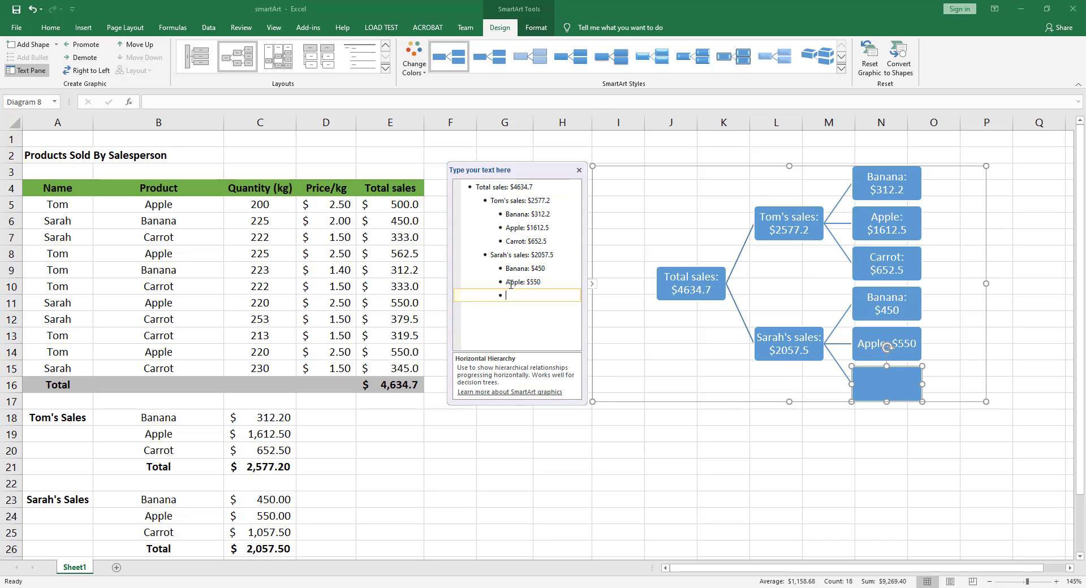
text(Carrot: $1057.5)
- Add a blank bullet after the second salesperson's Carrot entry, demote it one level, and promote it up to the top level
key(Return)
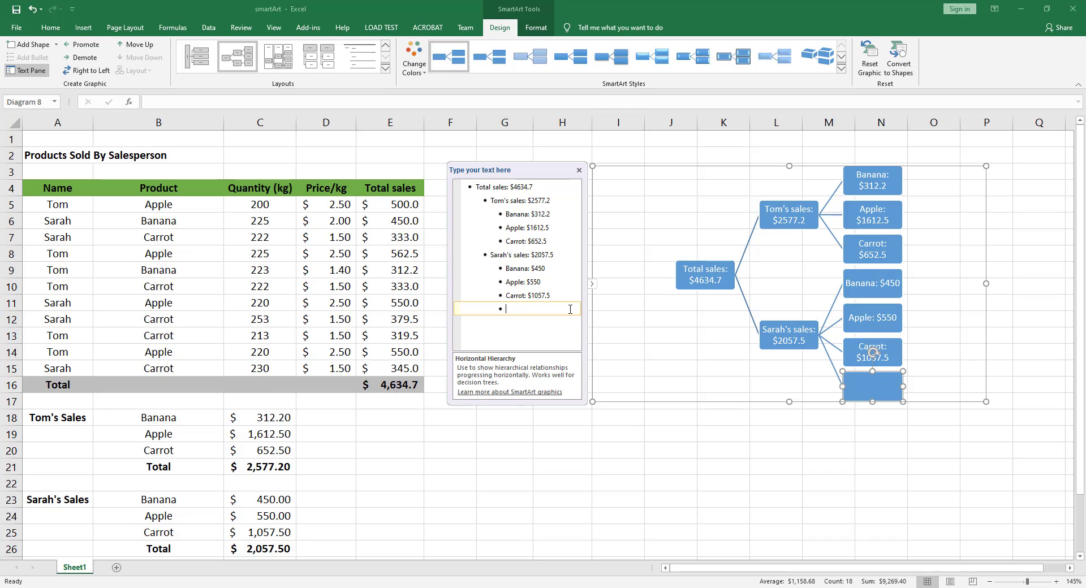
key(Tab)
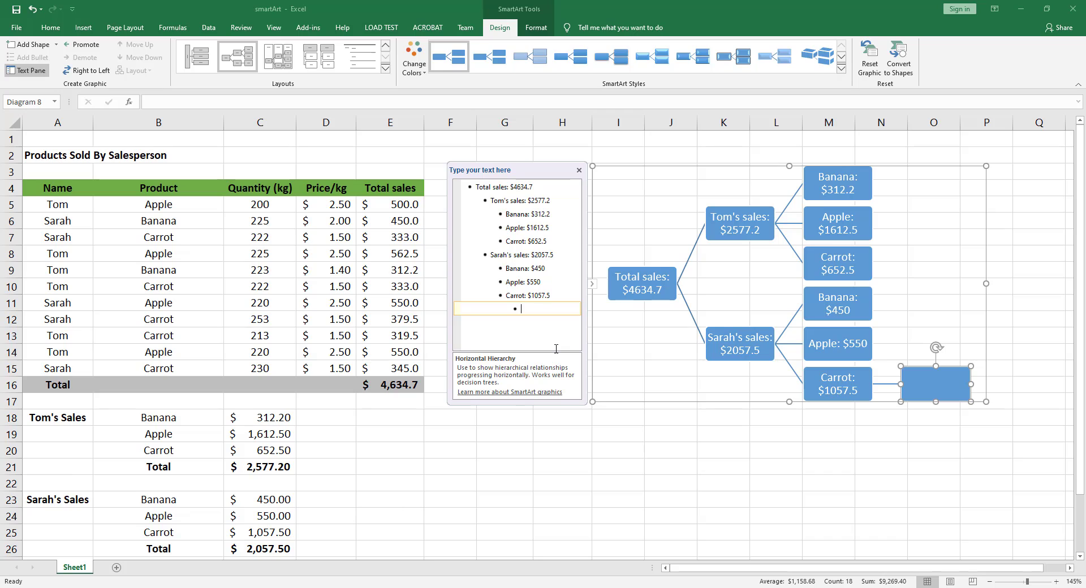
key(shift+Tab)
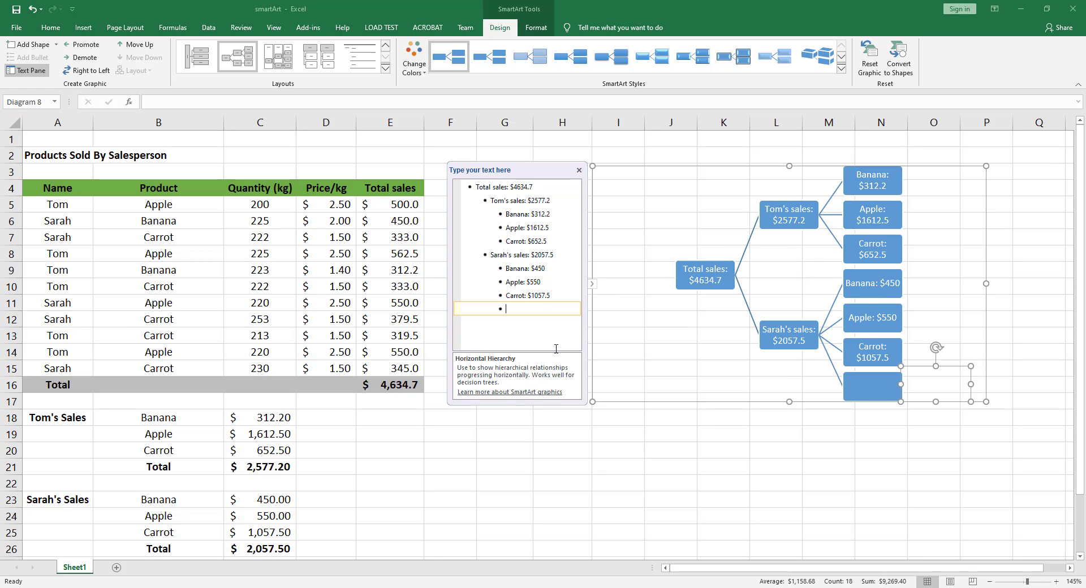
key(shift+Tab)
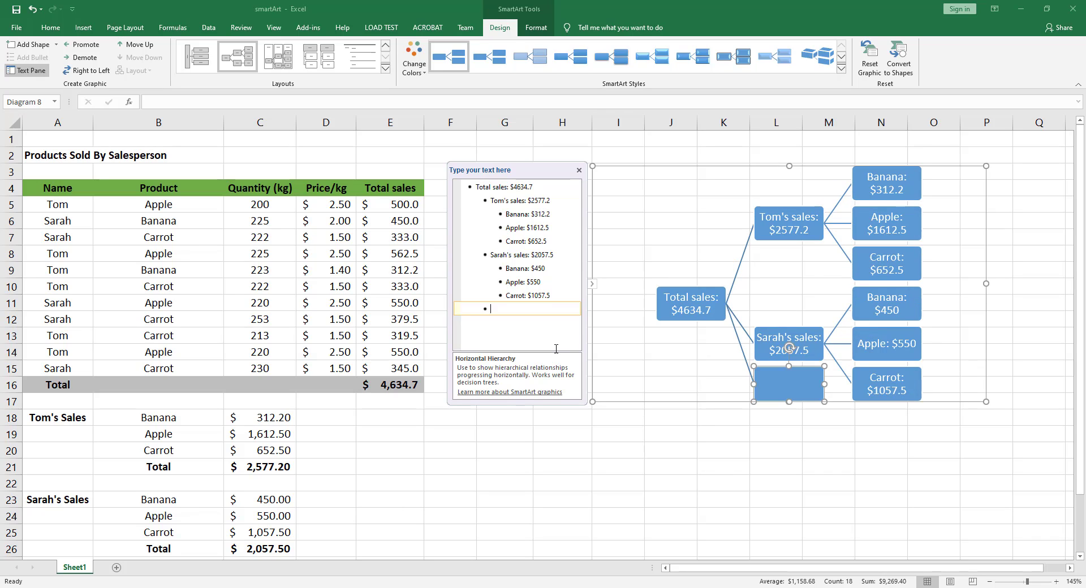
key(shift+Tab)
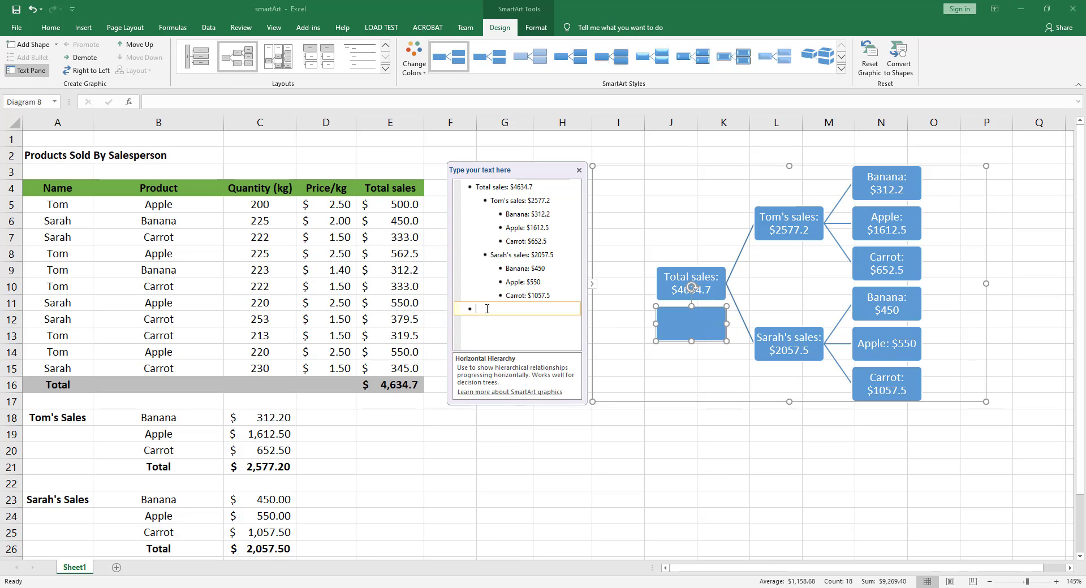
- Demote the blank last bullet step by step to the fourth level, promote it back to the top level, and delete it
key(Tab)
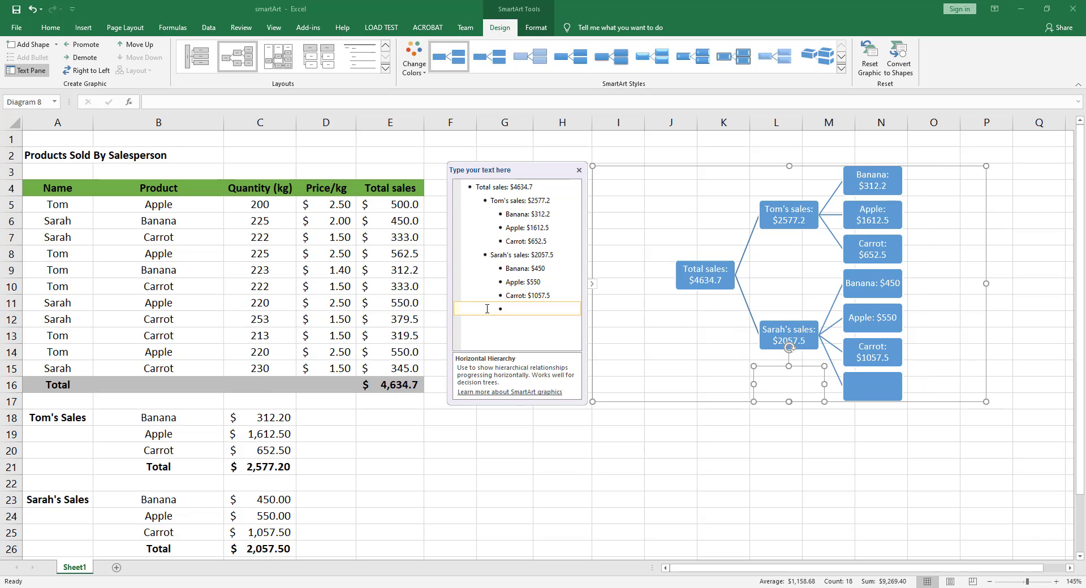
key(Tab)
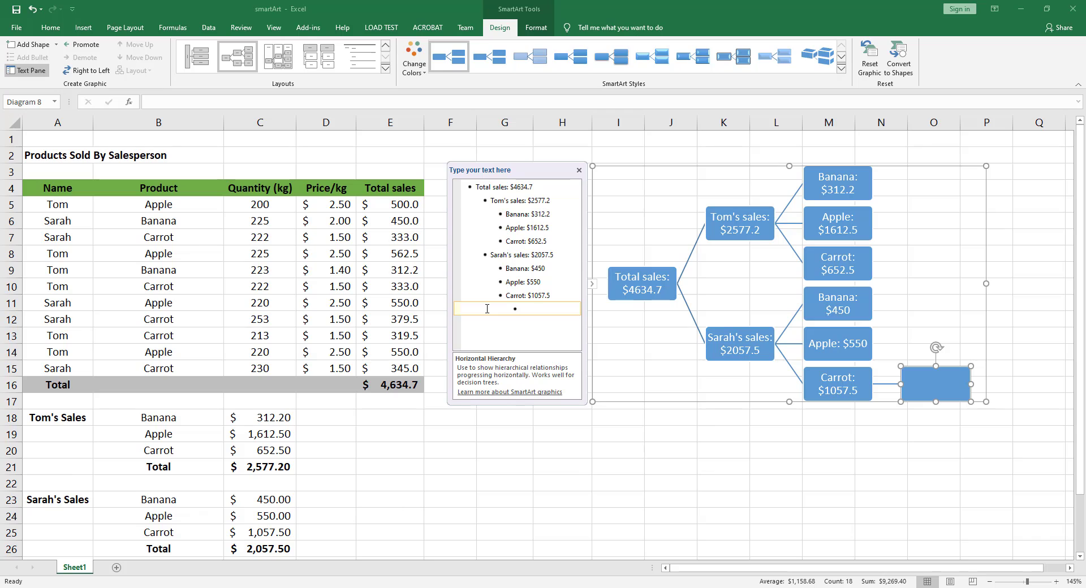
key(shift+Tab)
key(shift+Tab)
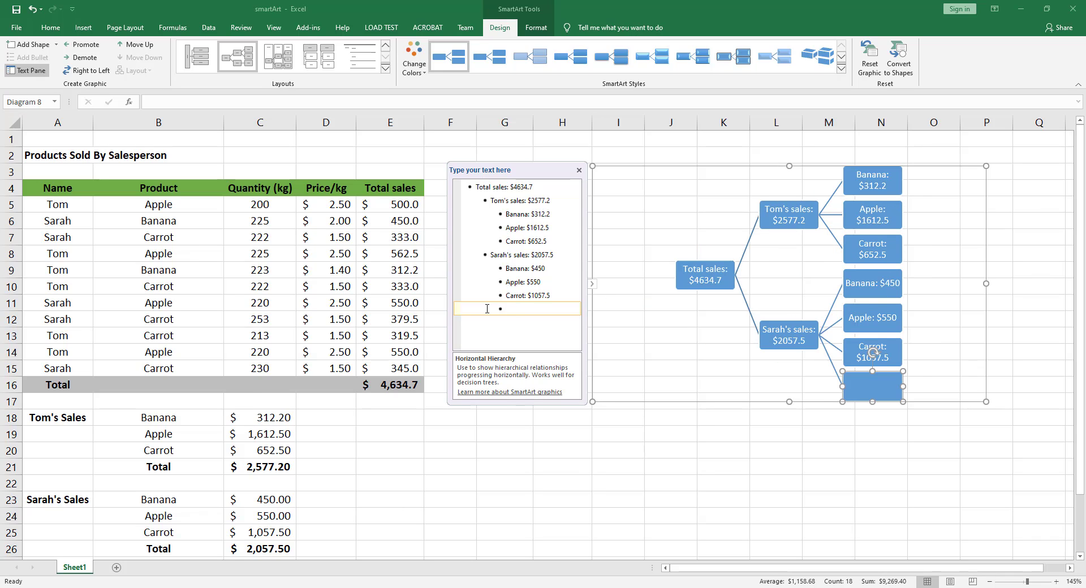
key(shift+Tab)
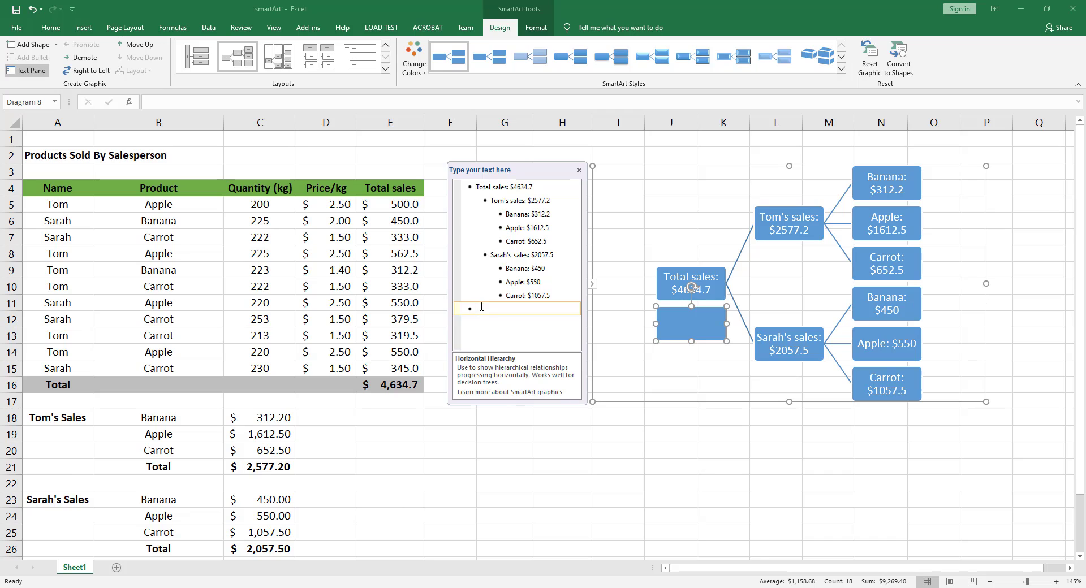
key(BackSpace)
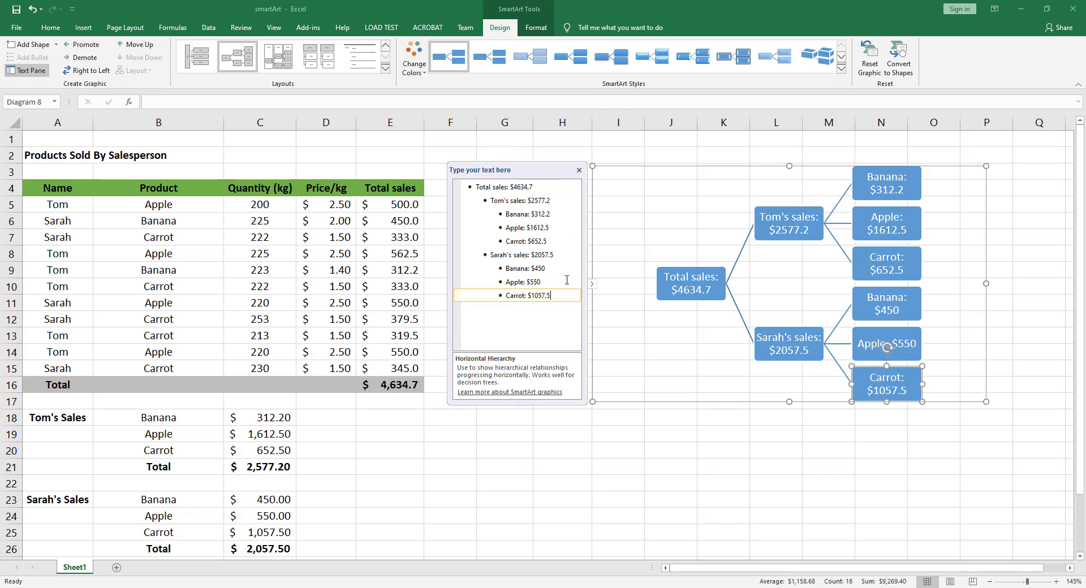
- Toggle the SmartArt text pane until it is hidden, and move the hierarchy graphic closer to the sales table
click(592, 284)
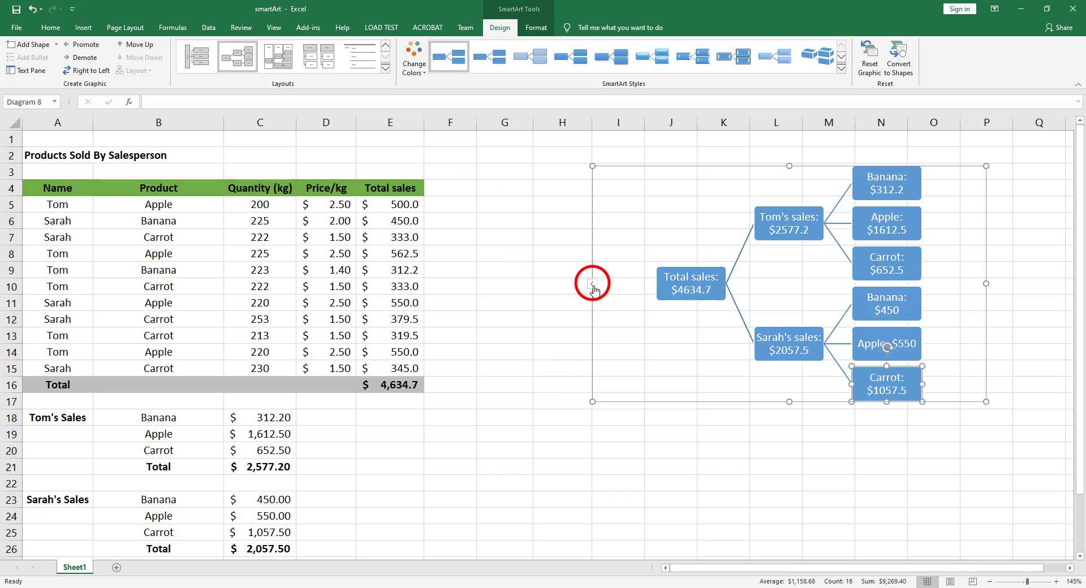
click(592, 284)
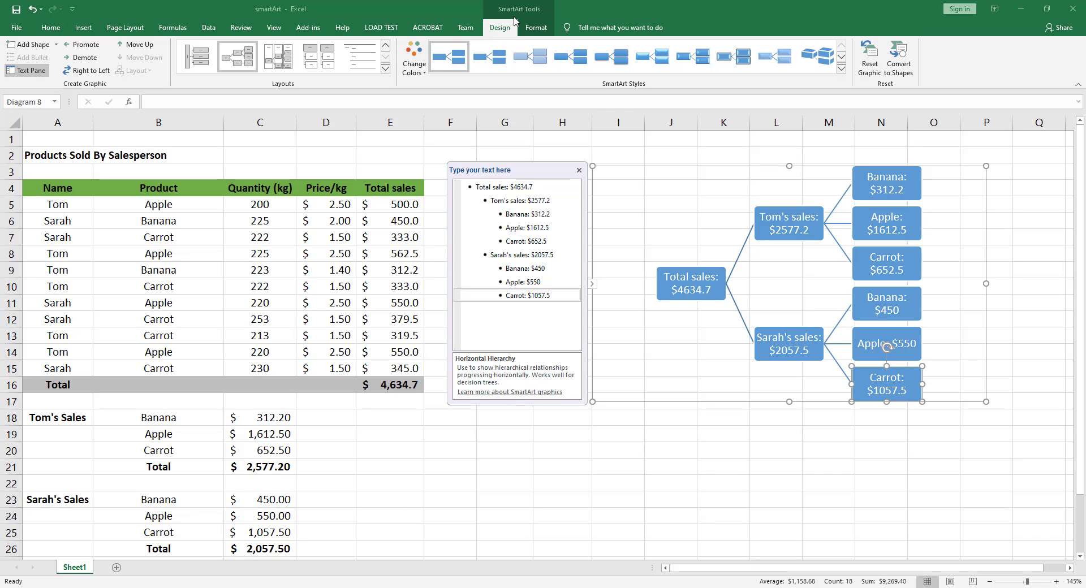
click(28, 71)
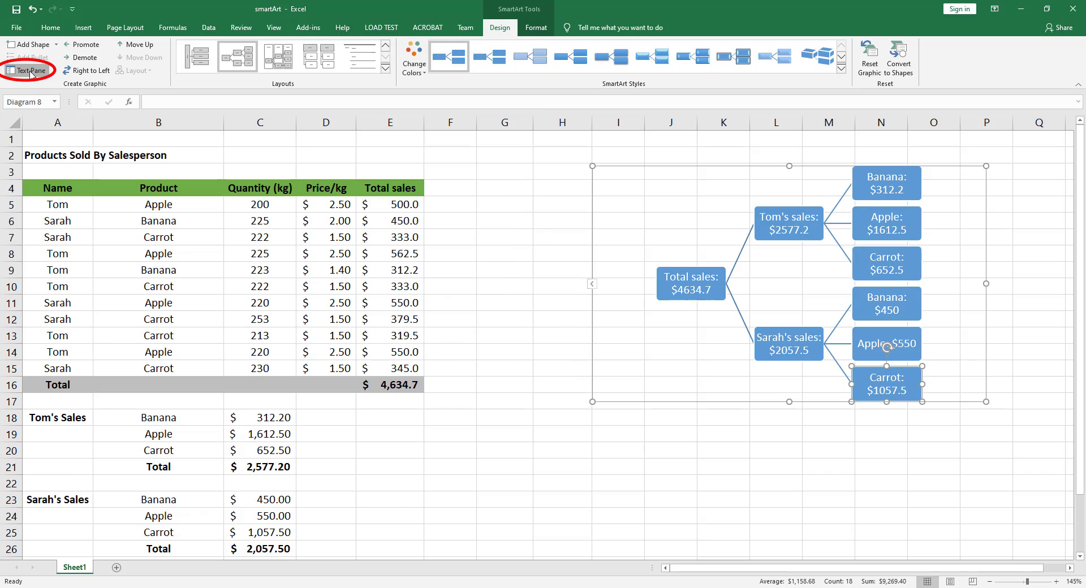
click(29, 71)
click(30, 71)
drag(673, 166, 533, 172)
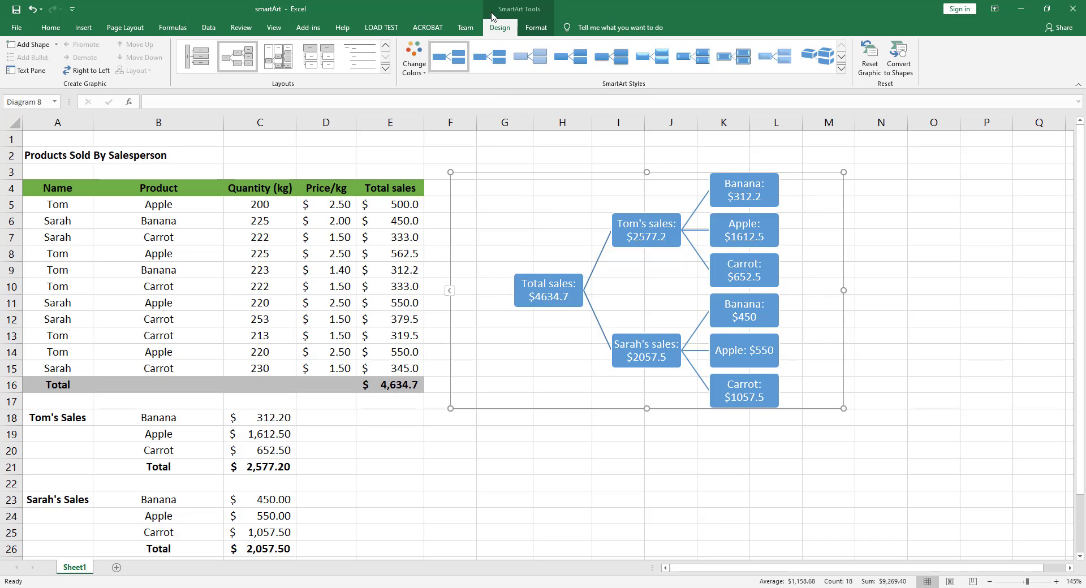
- Recolor the hierarchy graphic with Colorful Range - Accent Colors 4 to 5
click(416, 71)
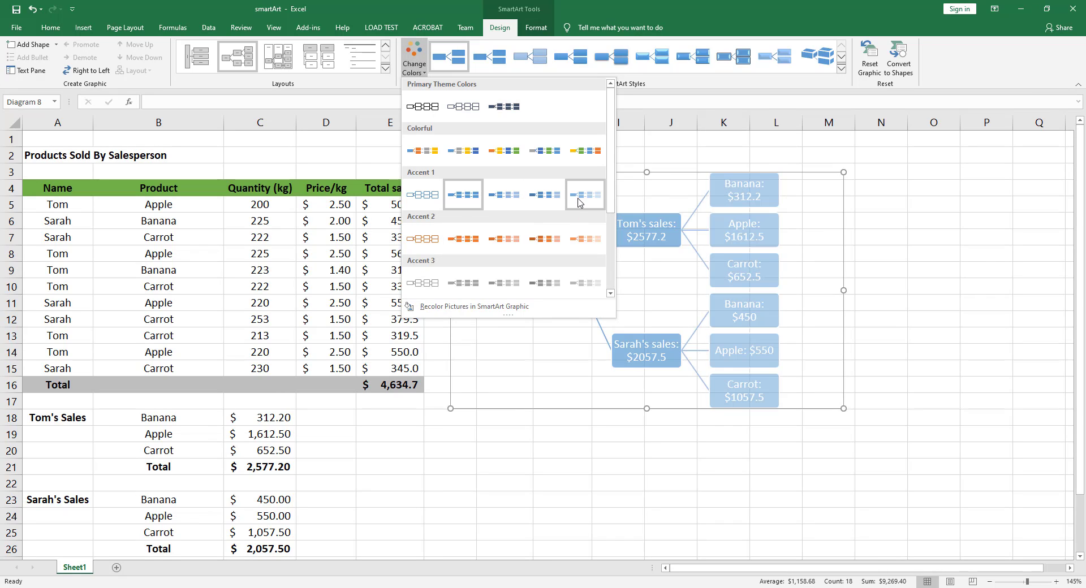
click(541, 153)
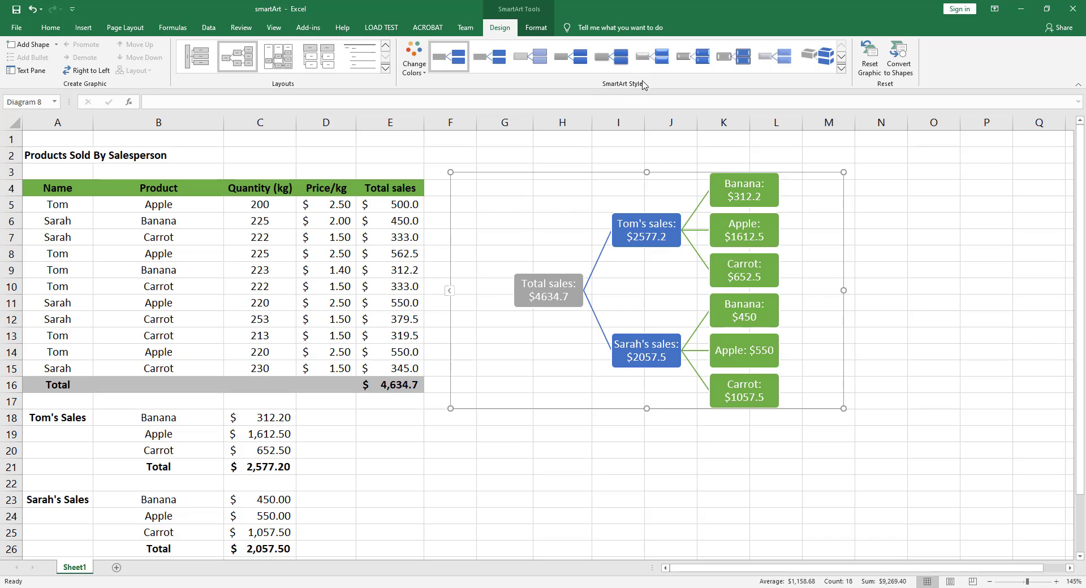
- Apply the 3-D Polished style to the hierarchy graphic and shift it against the edge of the sales table
click(841, 68)
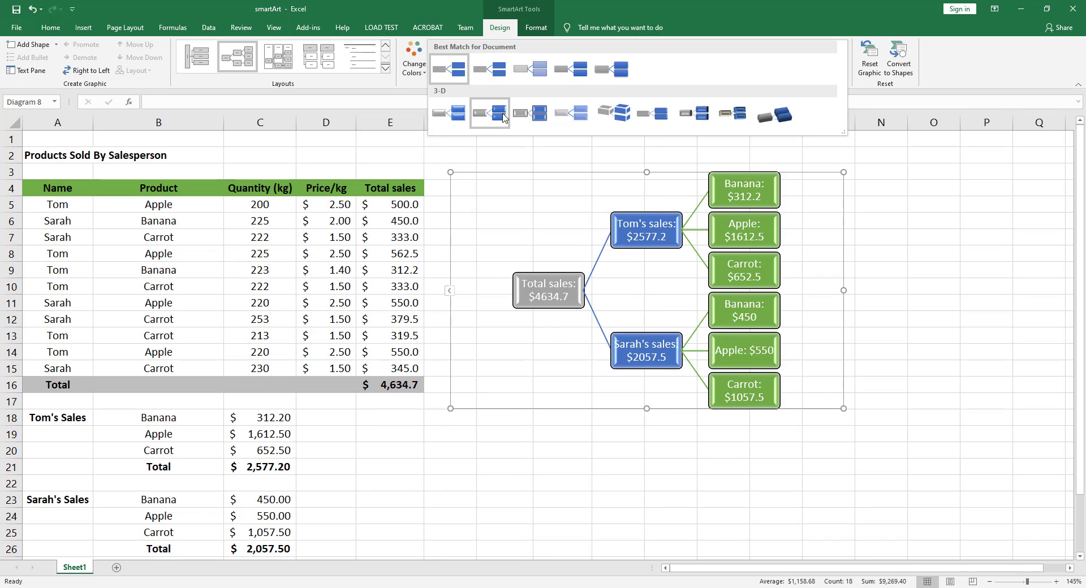
click(460, 117)
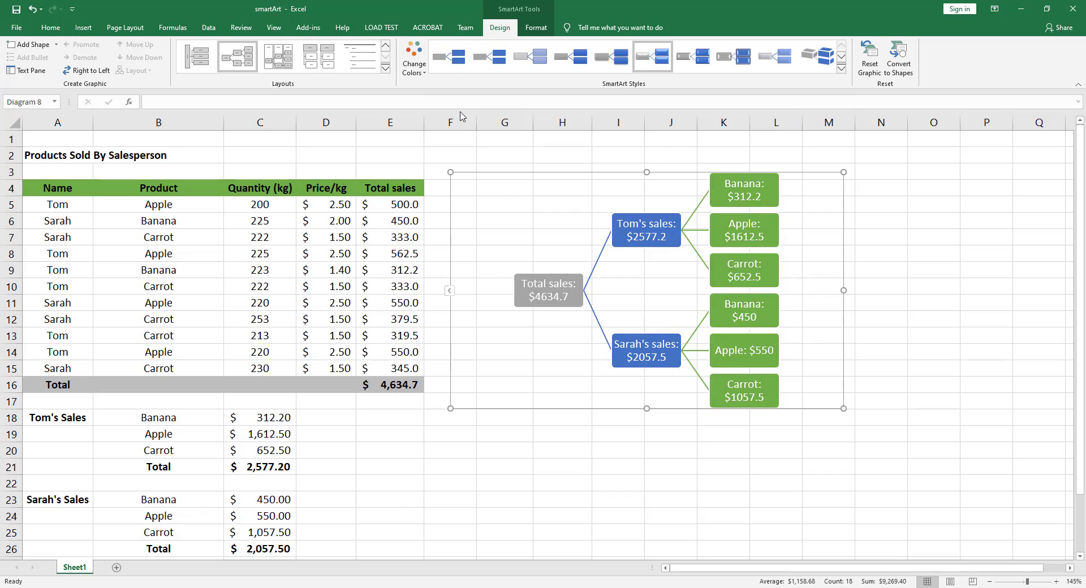
drag(665, 172, 646, 167)
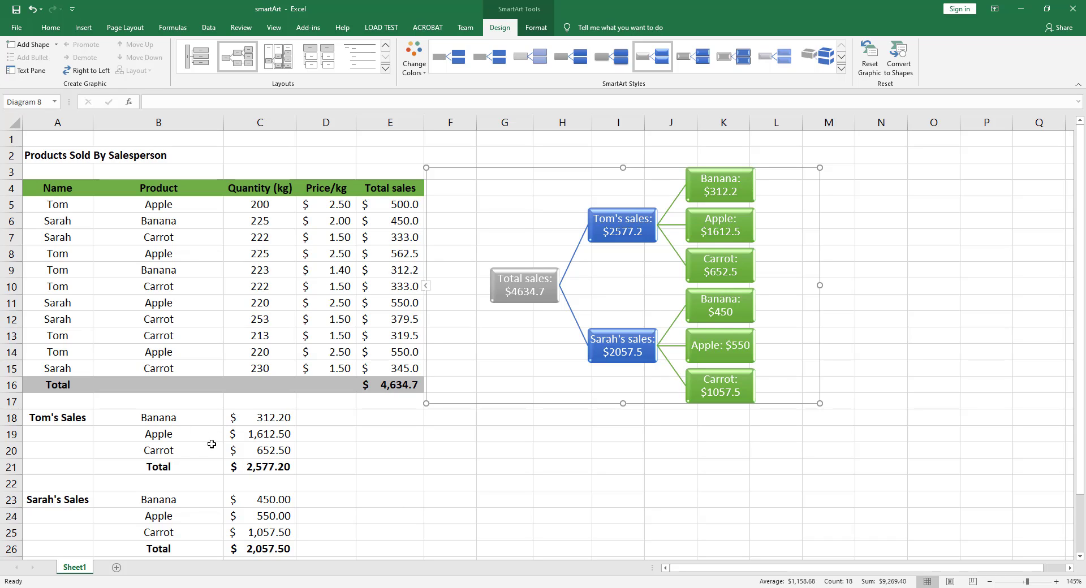
- Insert a Horizontal Picture List SmartArt graphic from the List category
click(84, 28)
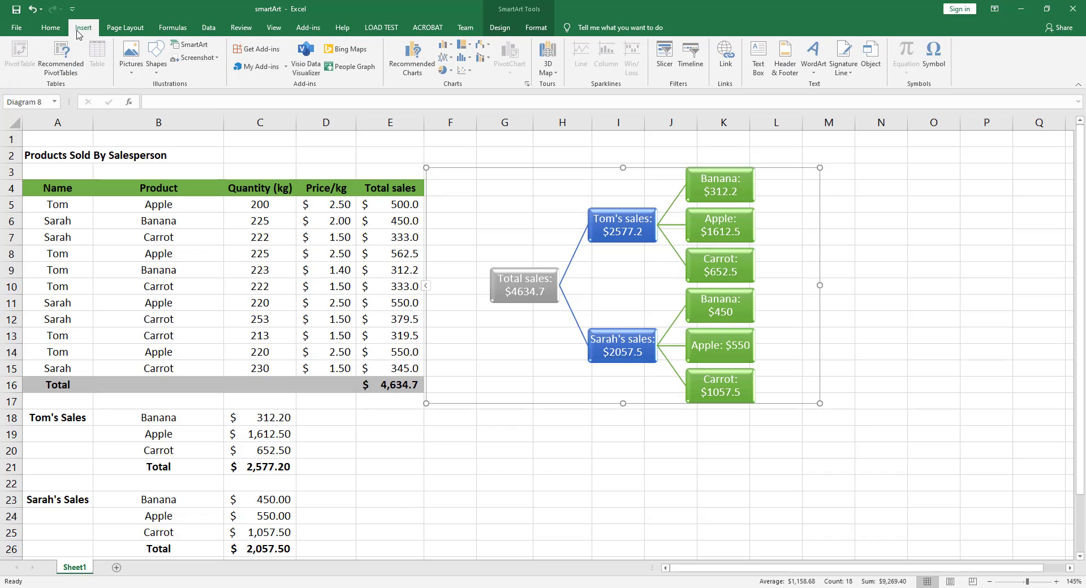
click(192, 49)
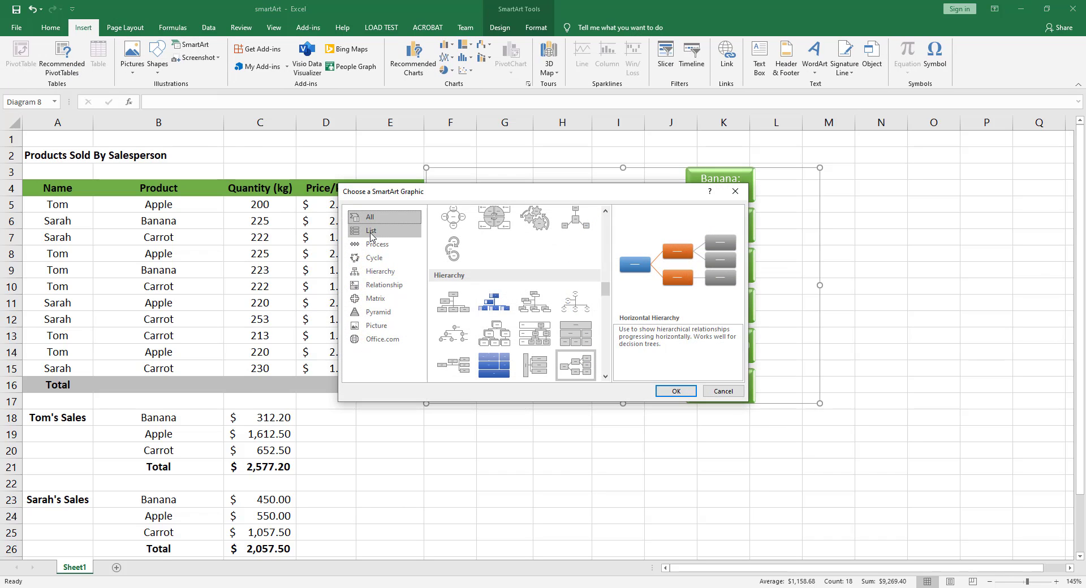
click(371, 232)
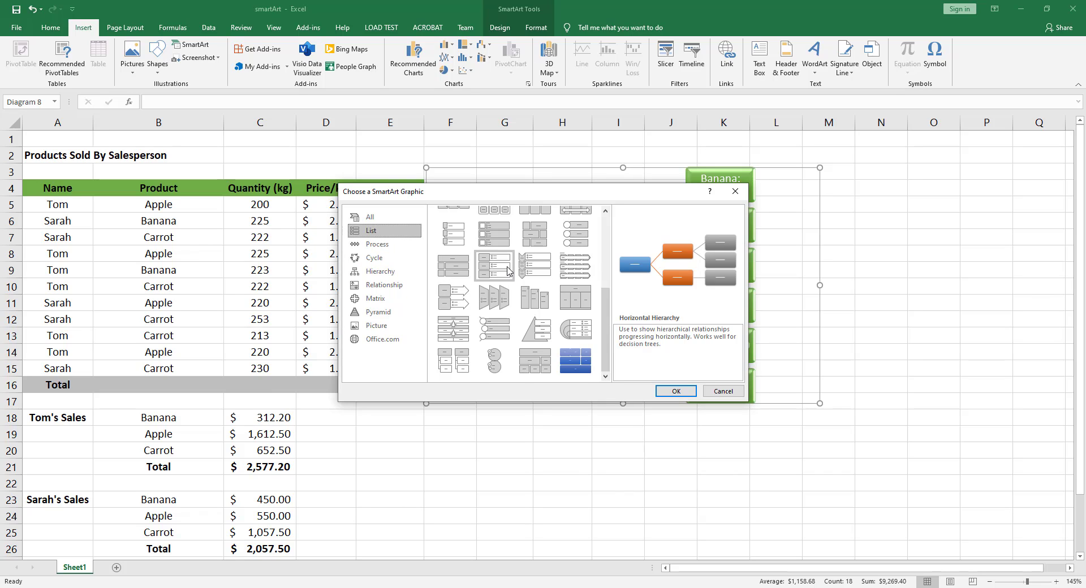
scroll(509, 271, up, 3)
scroll(511, 272, up, 2)
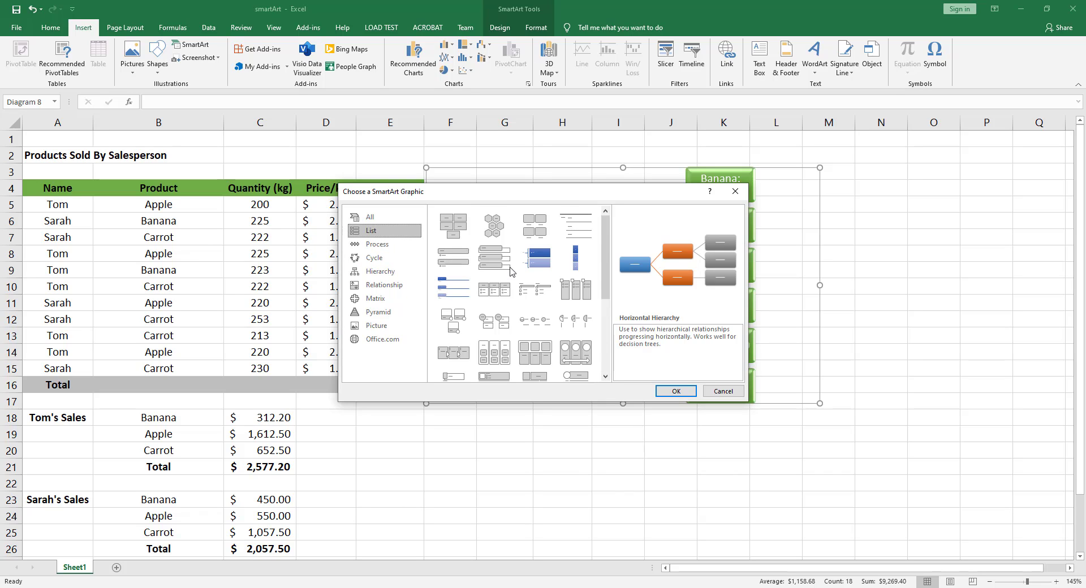
scroll(511, 272, down, 3)
click(534, 263)
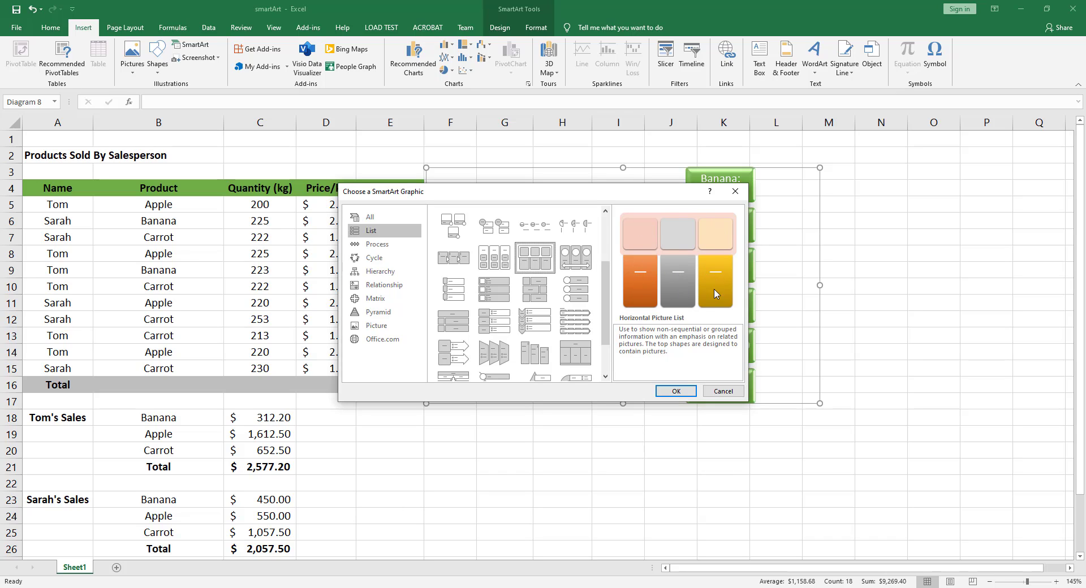
click(677, 392)
- Shrink the picture list graphic and arrange both graphics side by side without overlap, with the picture list over columns L to Q
drag(623, 224, 911, 180)
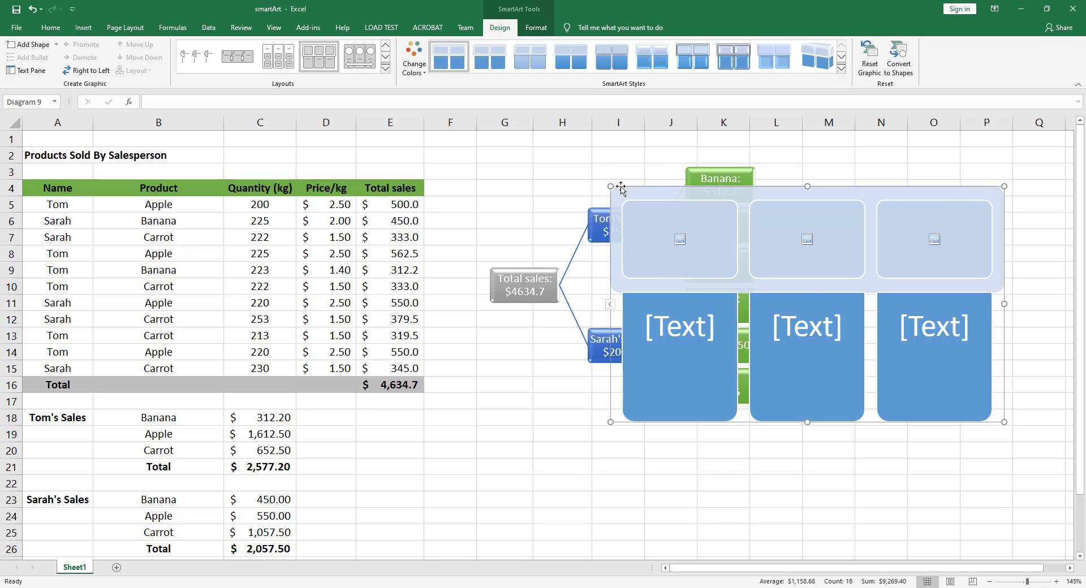
drag(1004, 187, 931, 253)
drag(858, 254, 1012, 180)
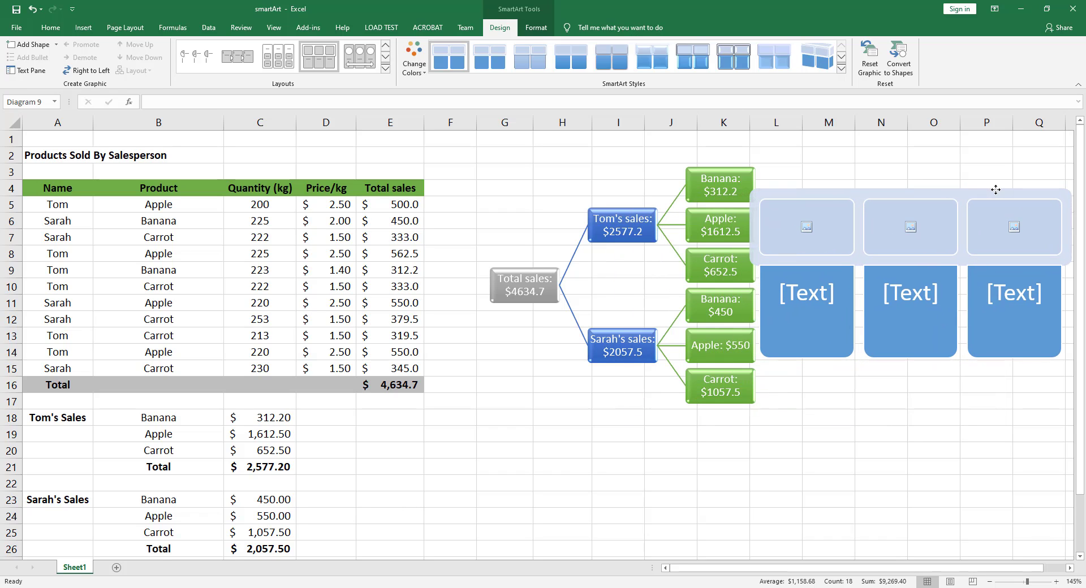
click(650, 169)
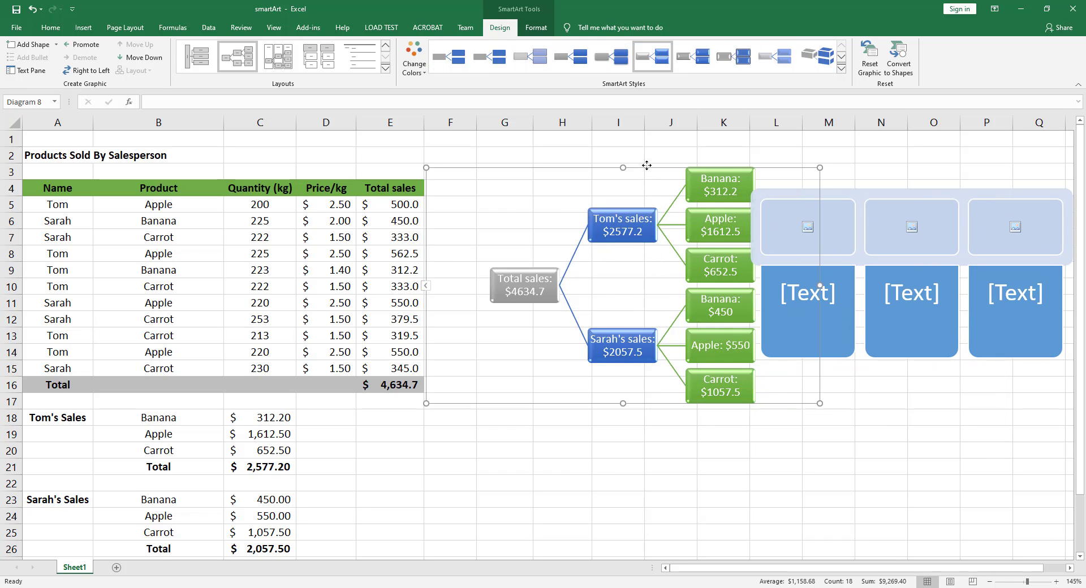
drag(645, 165, 598, 165)
click(824, 189)
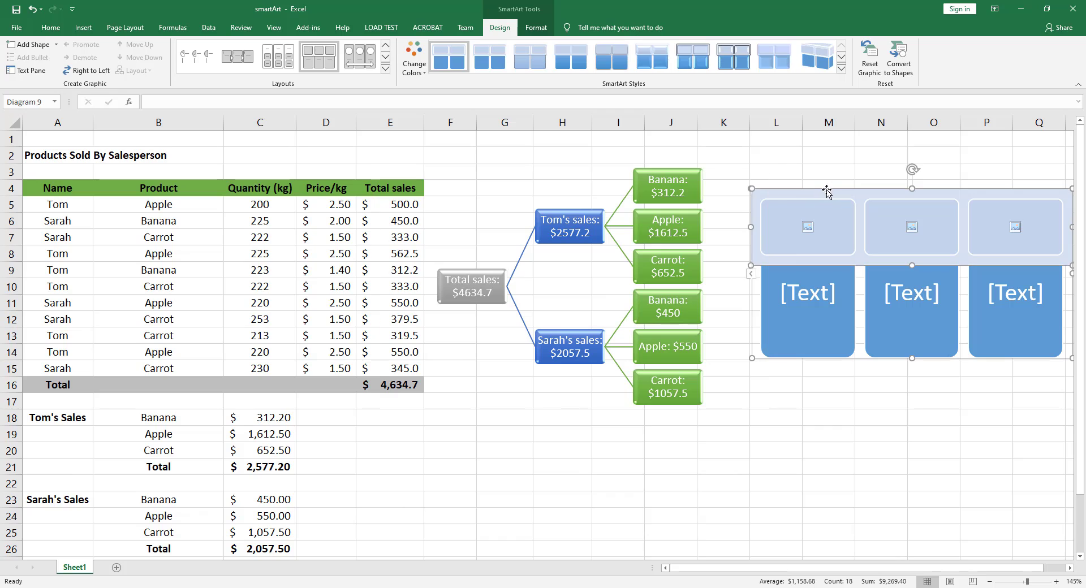
drag(824, 189, 800, 198)
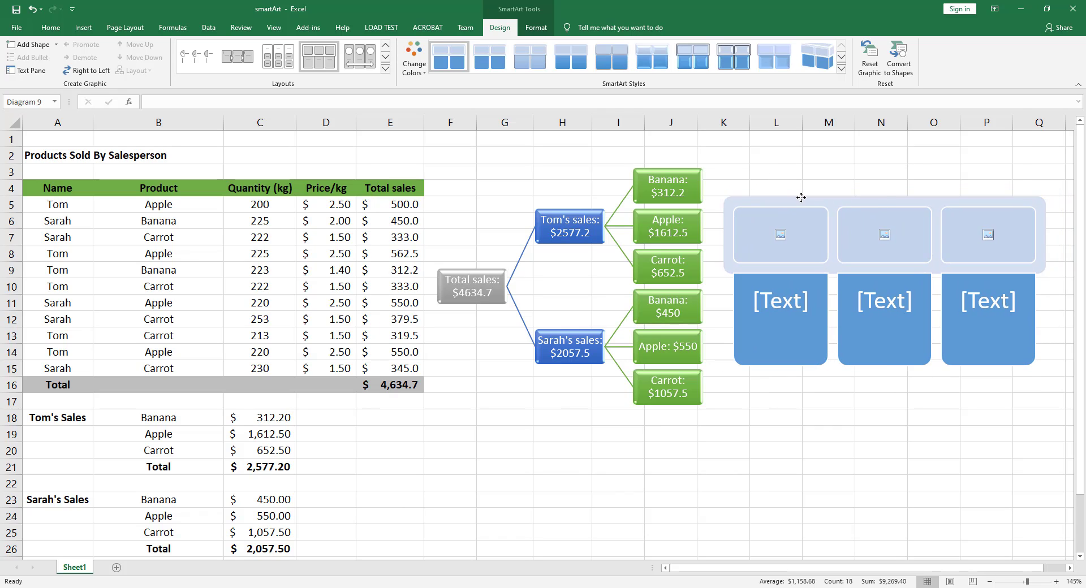
- Label the three picture list shapes "Banana", "Apple" and "Carrot"
click(767, 302)
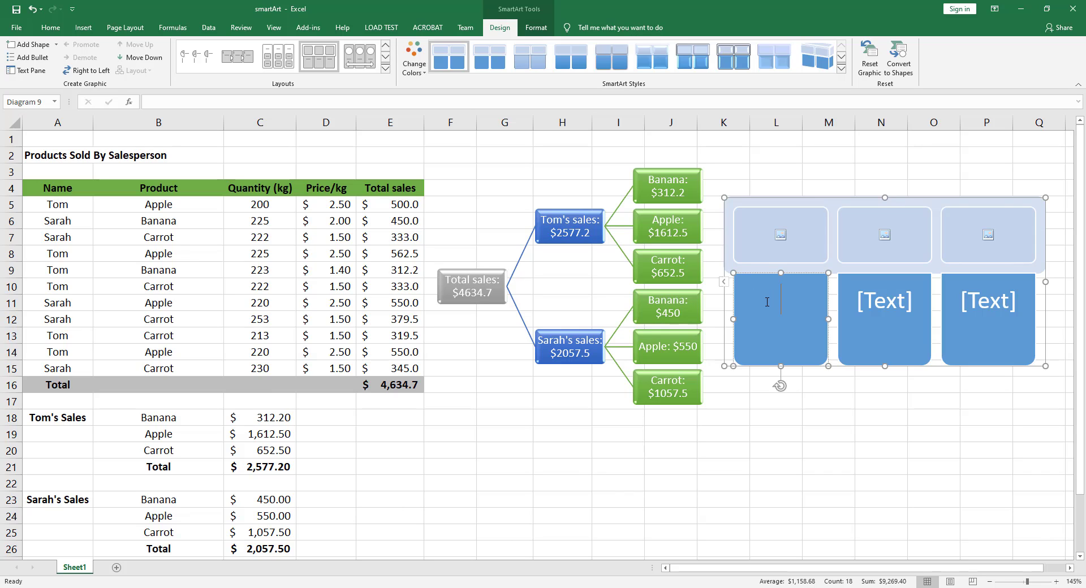
click(724, 284)
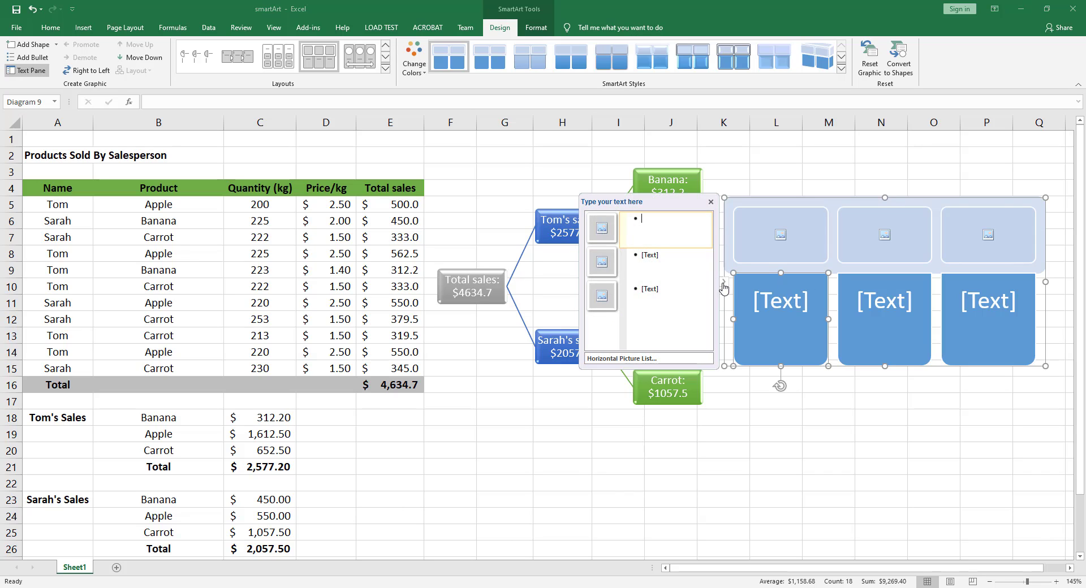
click(766, 304)
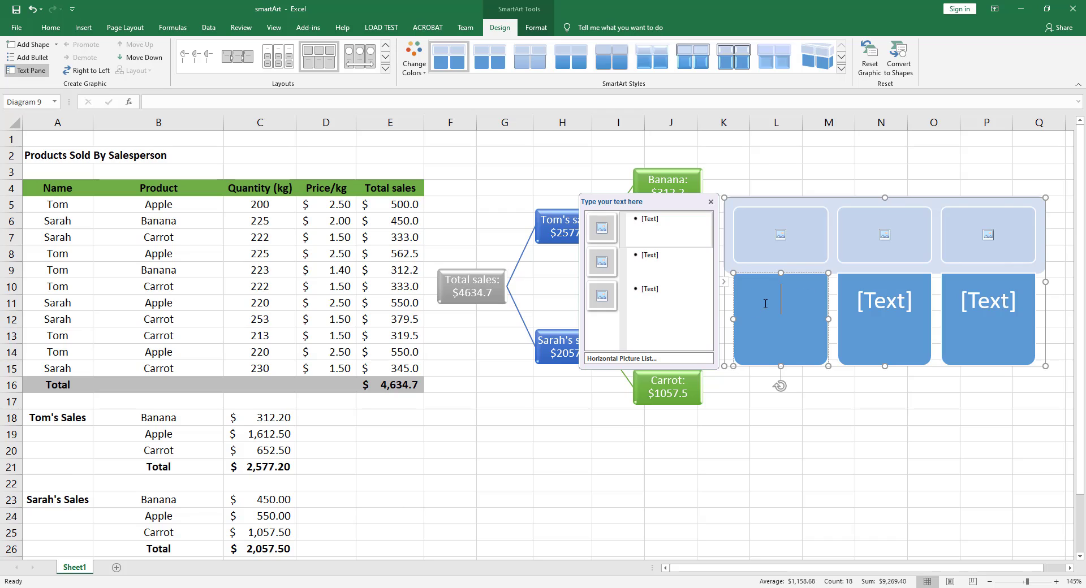
text(Banana)
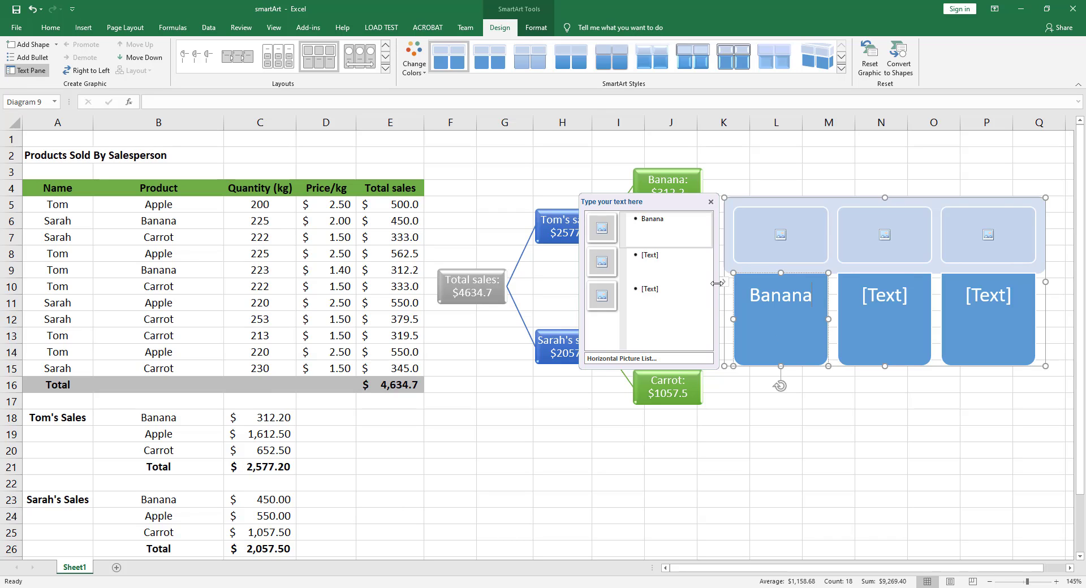
click(649, 257)
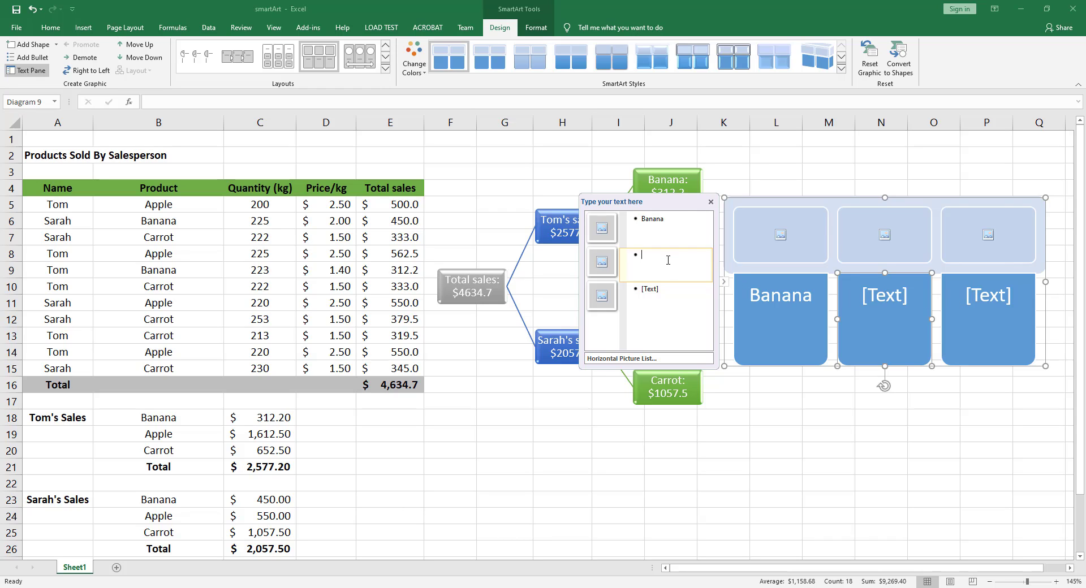
text(Apple)
click(653, 294)
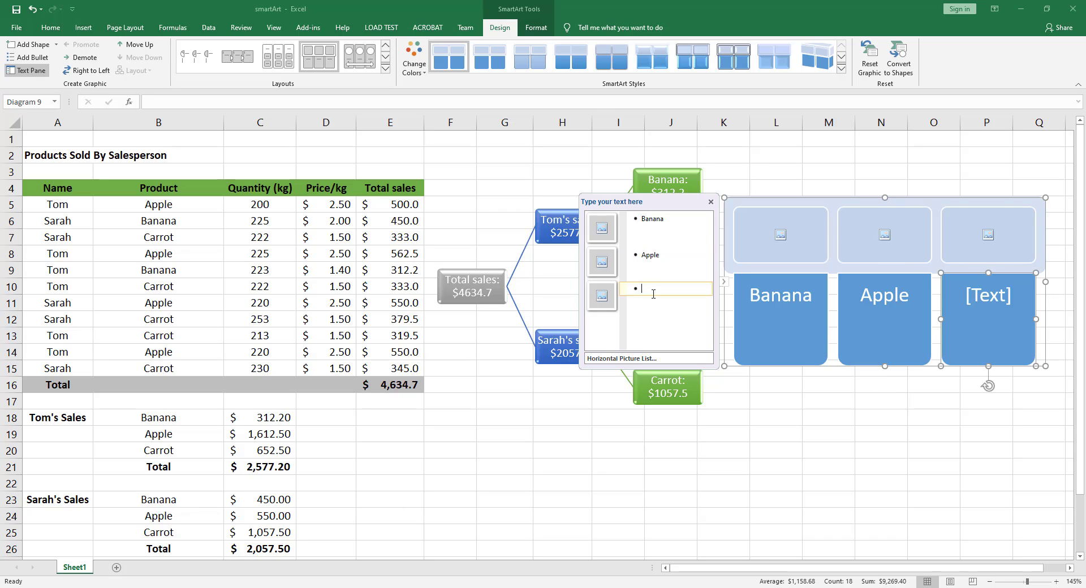
text(Carrot)
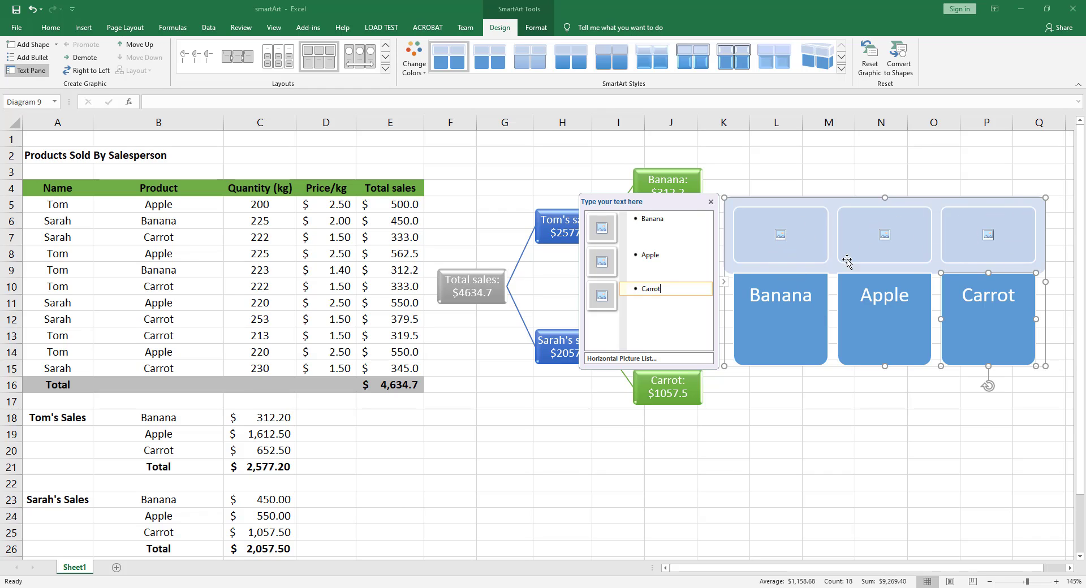
- Insert the banana image file from the Chapter 5 folder into the picture placeholder above the Banana label
click(780, 234)
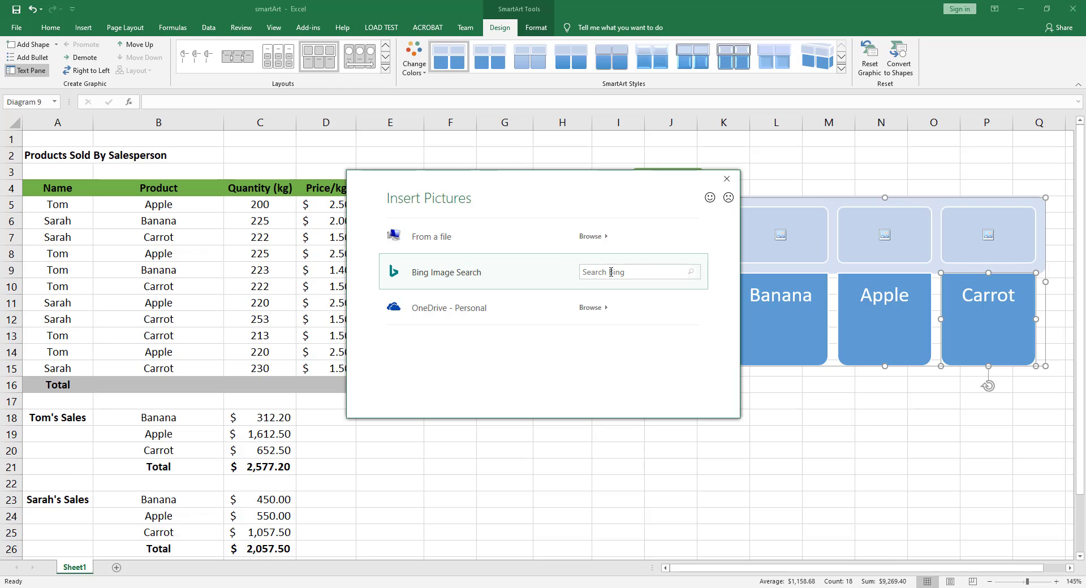
click(604, 238)
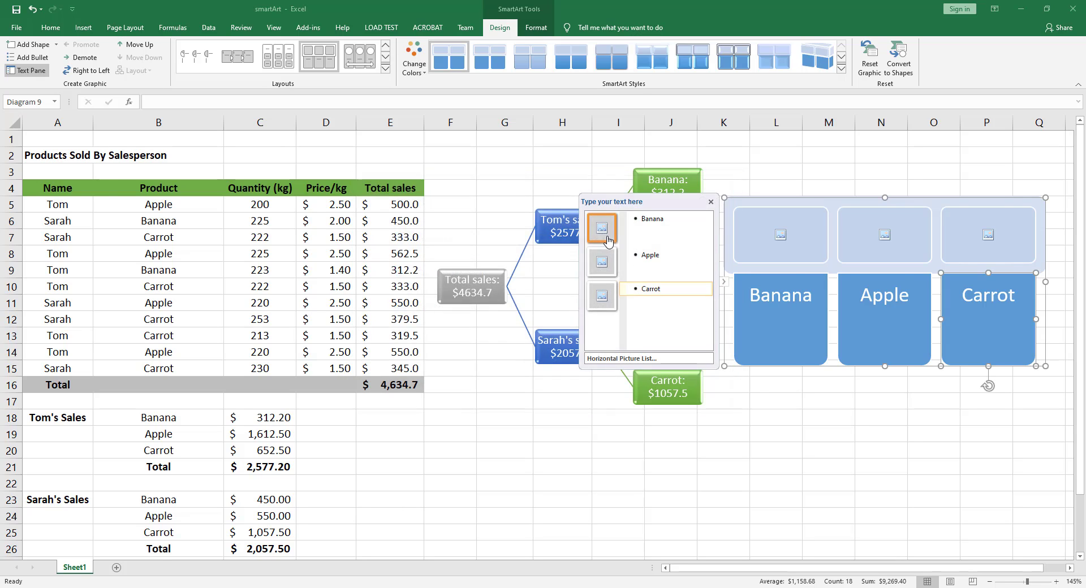
drag(394, 83, 411, 133)
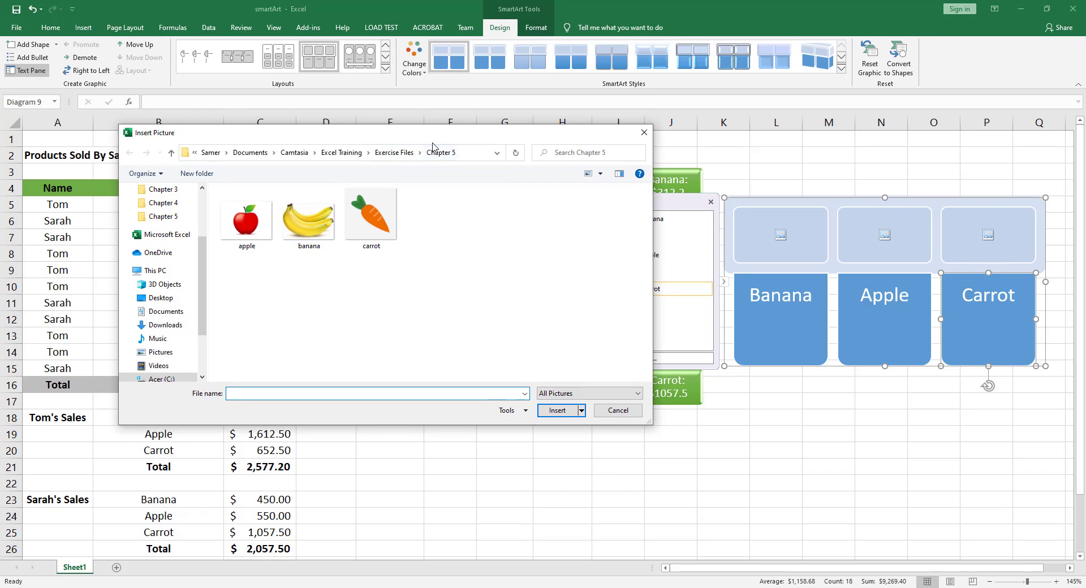
double_click(310, 227)
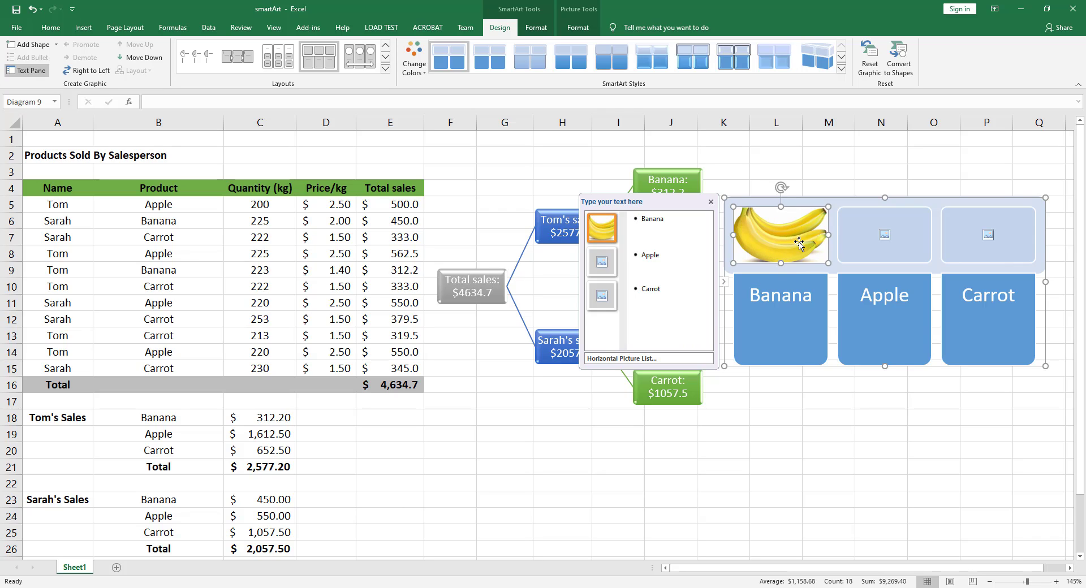
- Insert the apple image file from the Chapter 5 folder into the picture placeholder above the Apple label
click(884, 235)
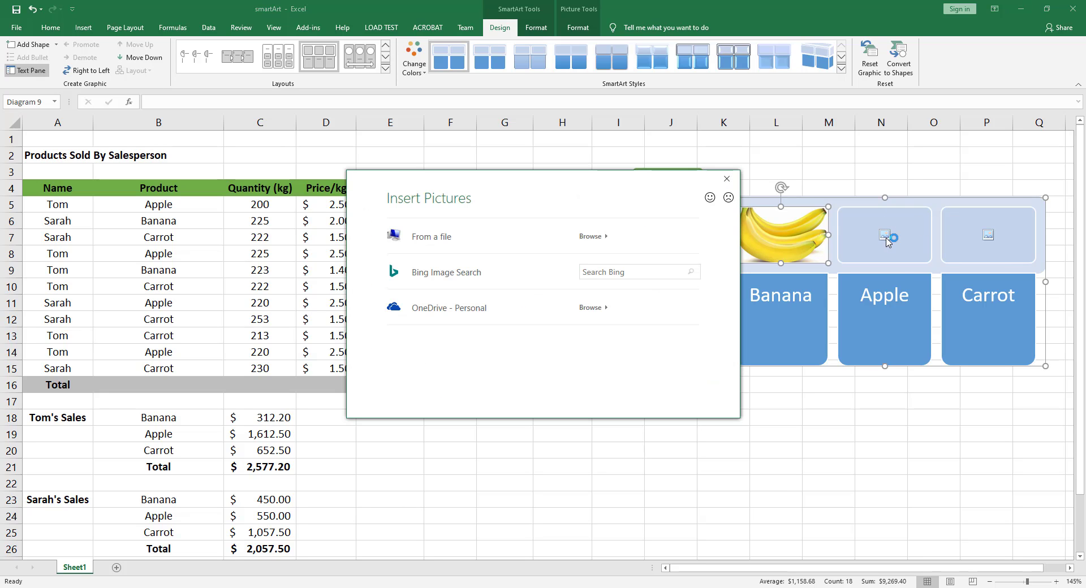
click(604, 242)
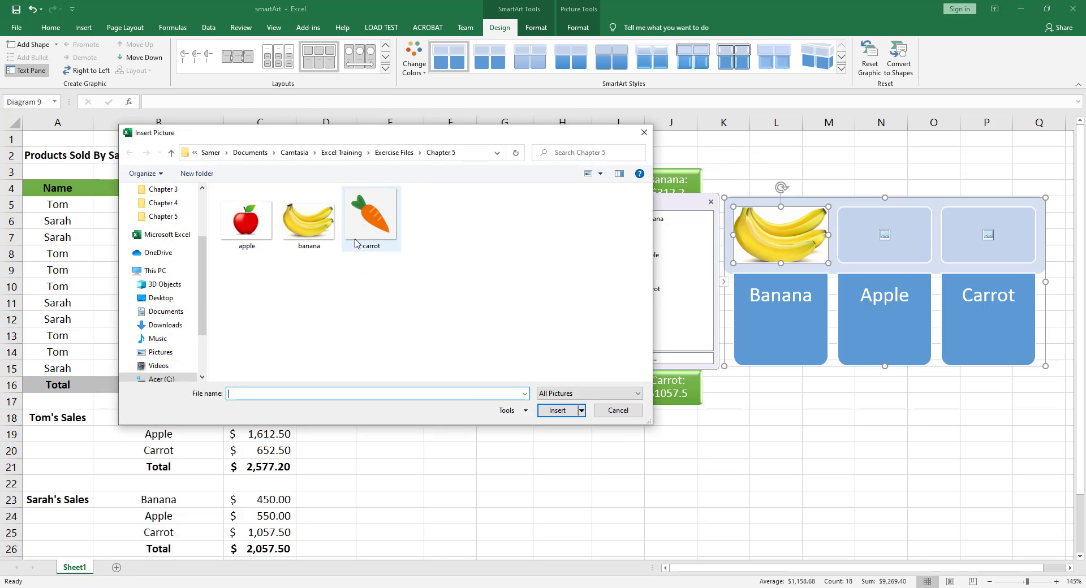
click(245, 223)
click(555, 410)
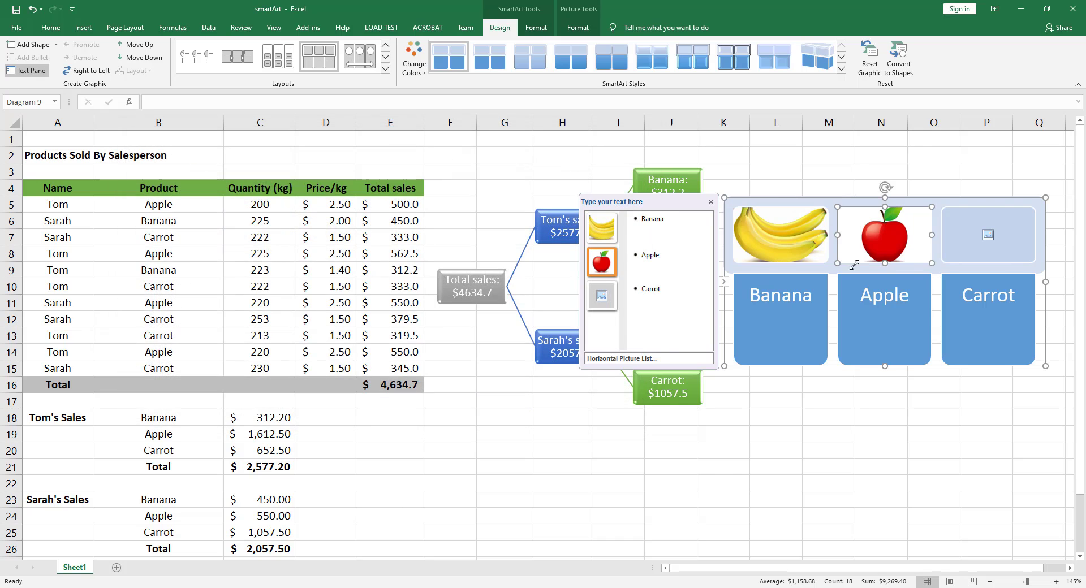
- Insert the carrot image file into the picture placeholder above the Carrot label and hide the graphic's text pane
click(988, 236)
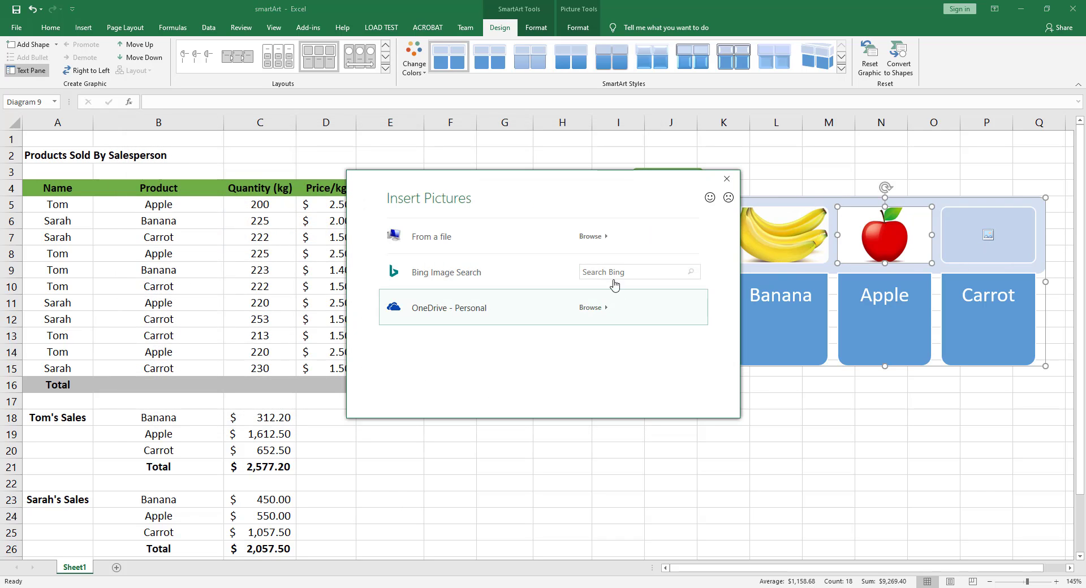
click(603, 238)
double_click(378, 233)
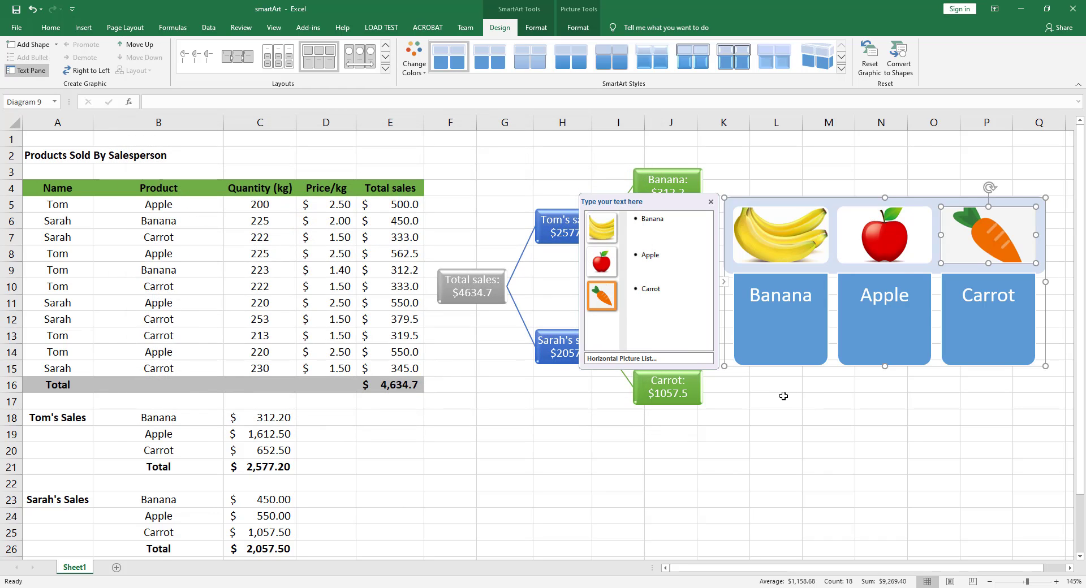
click(756, 199)
click(724, 281)
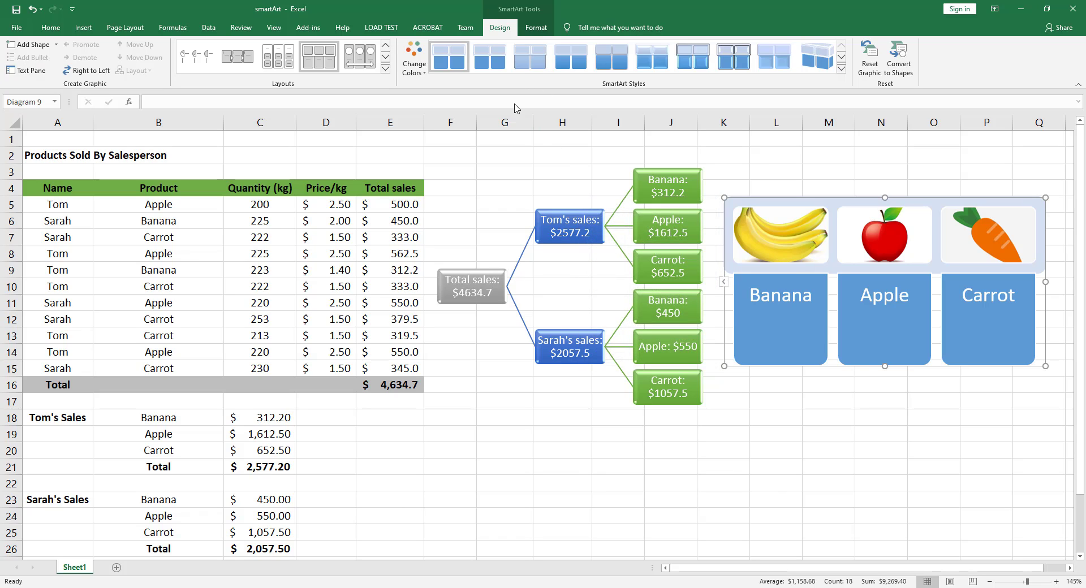
- Recolor the picture list graphic with Colorful Range - Accent Colors 4 to 5 and apply the Polished 3-D SmartArt style
click(414, 59)
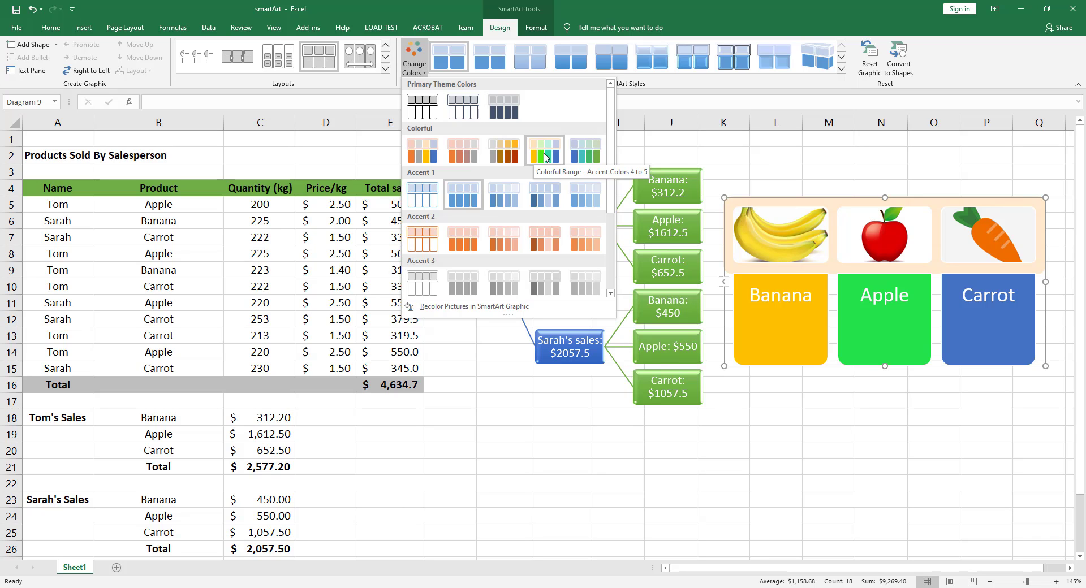
click(545, 157)
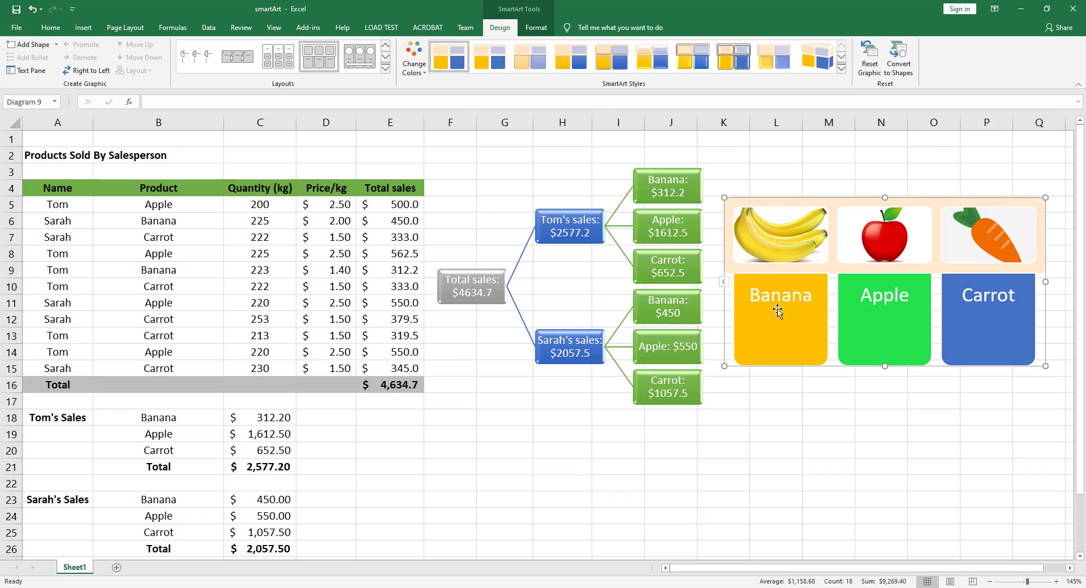
click(841, 68)
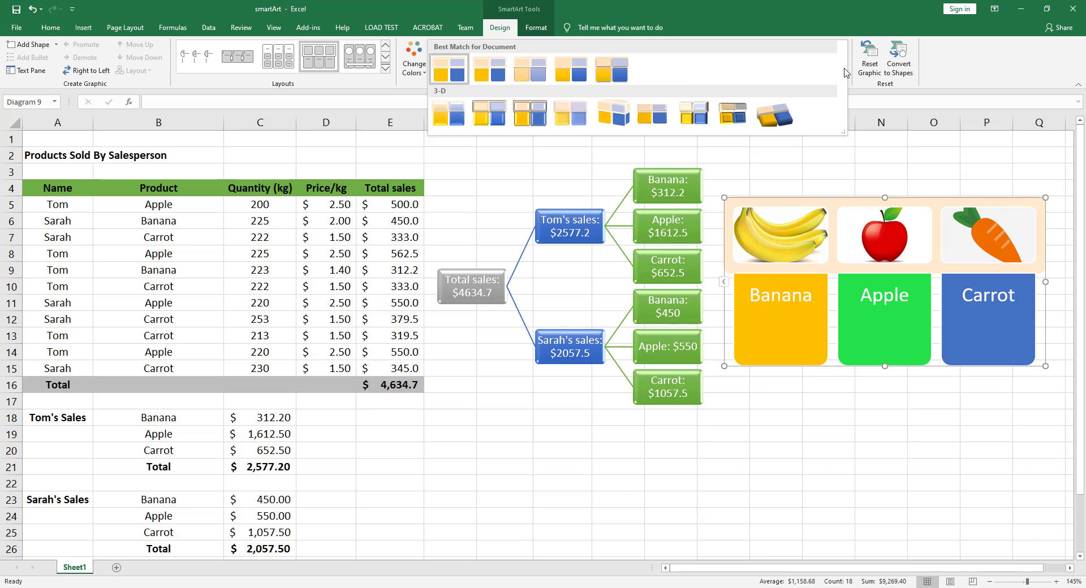
click(453, 118)
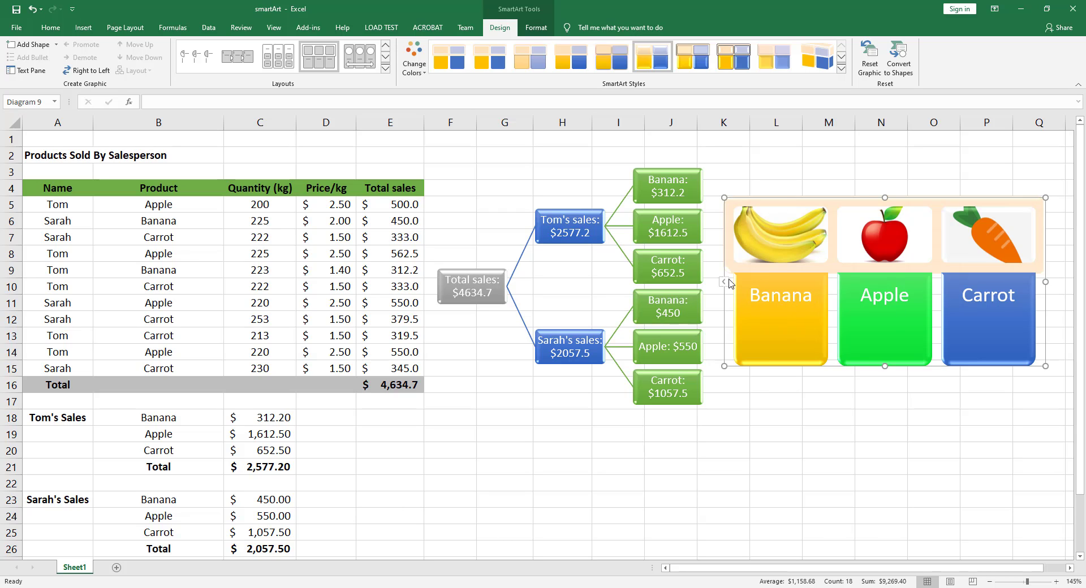
- Apply the WordArt style with white fill, orange Accent color 2 outline and orange hard shadow to the picture list labels, and deselect the graphic
click(532, 28)
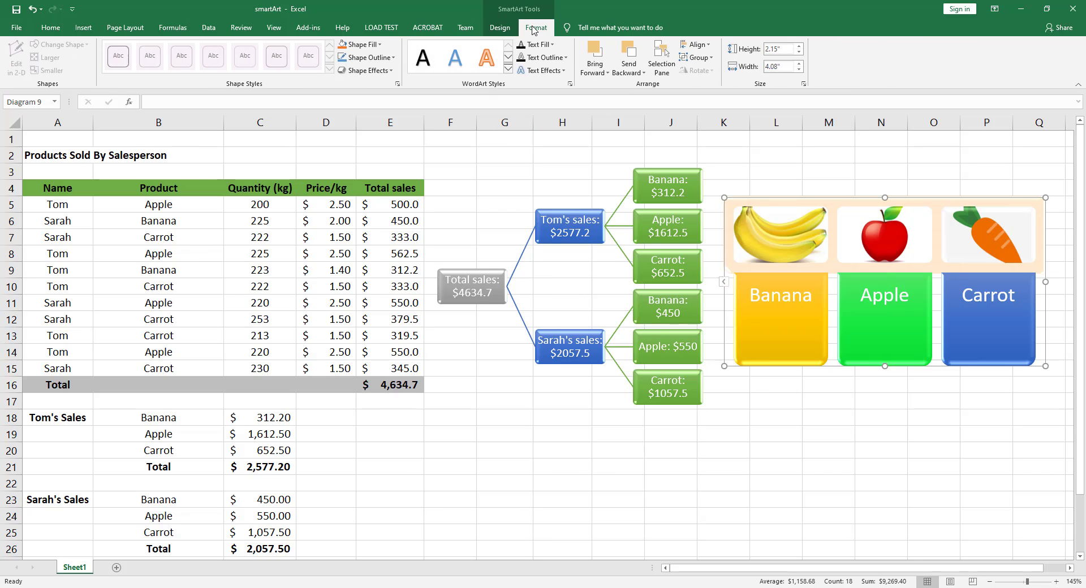
click(509, 70)
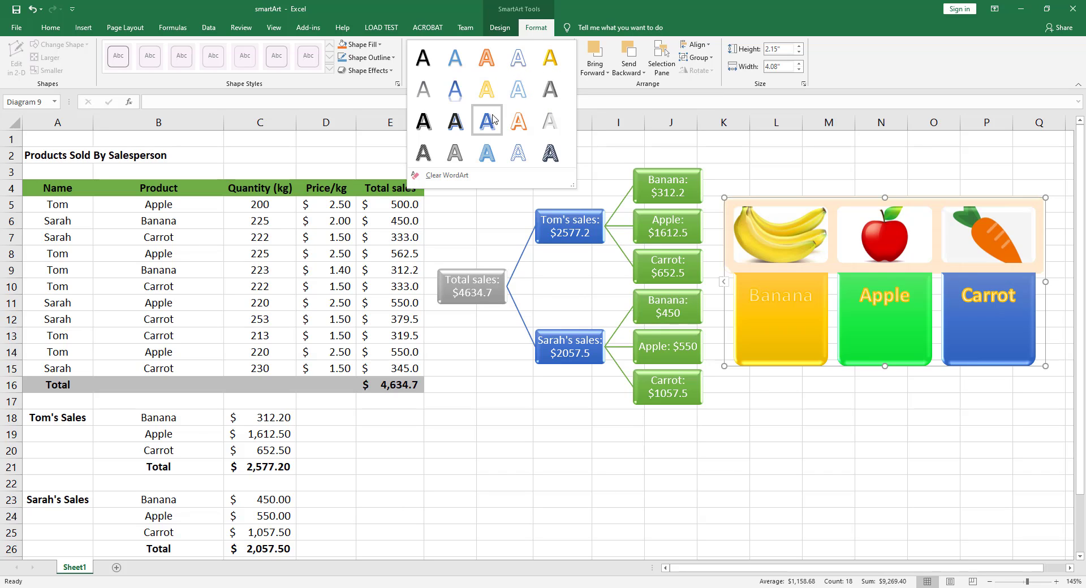
click(519, 128)
click(777, 187)
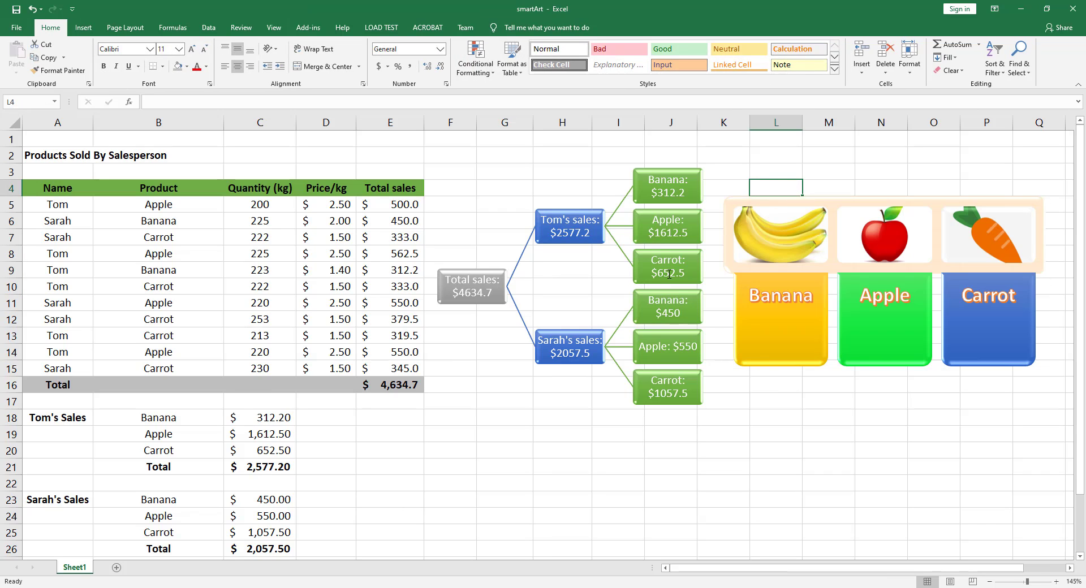